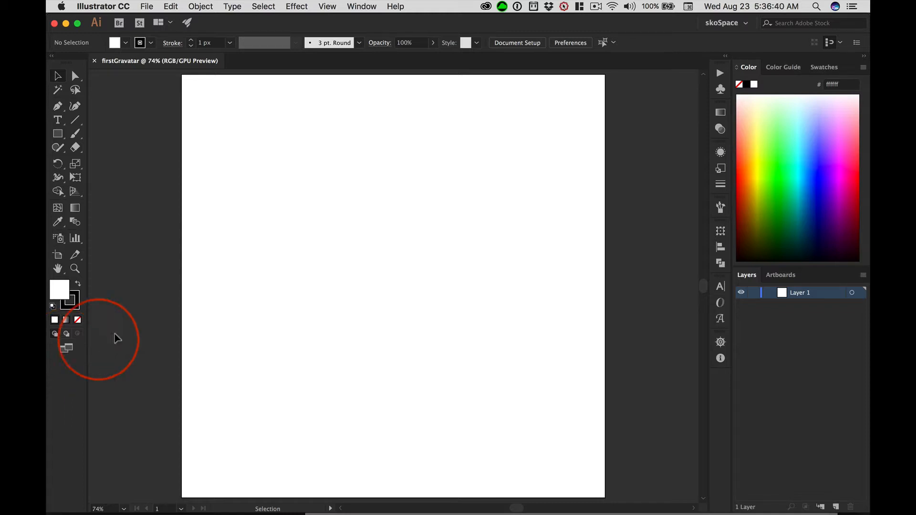
Preview the full-screen modes and the view with all panels hidden, and return to the normal screen mode.
{"action": "key", "text": "f"}
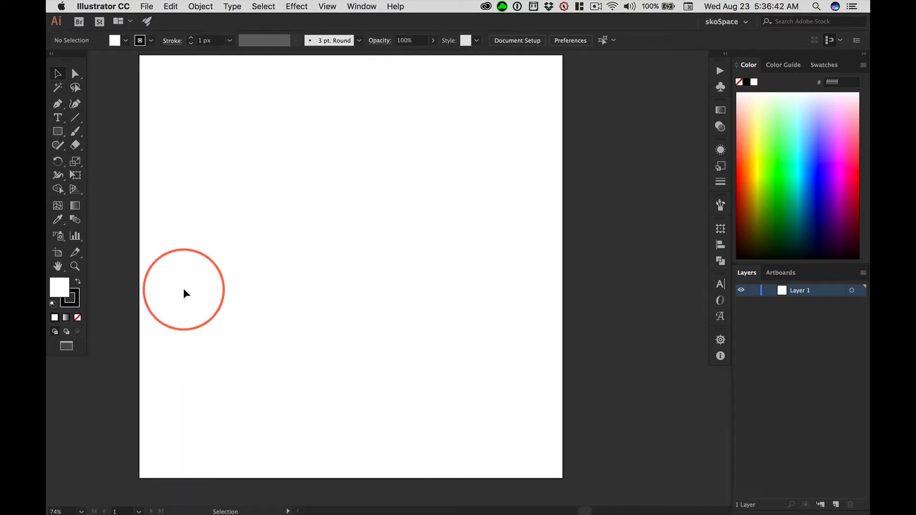
{"action": "left_click_drag", "start_coordinate": [315, 201], "coordinate": [353, 217]}
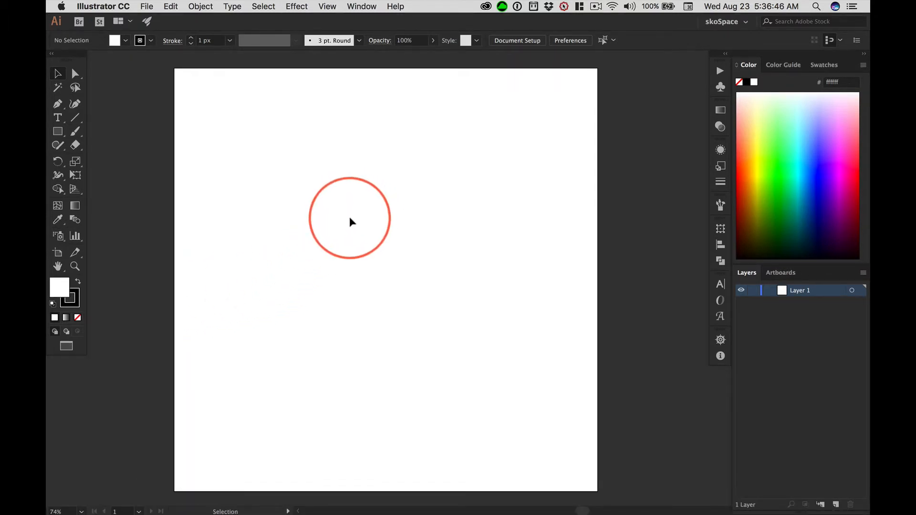
{"action": "key", "text": "f"}
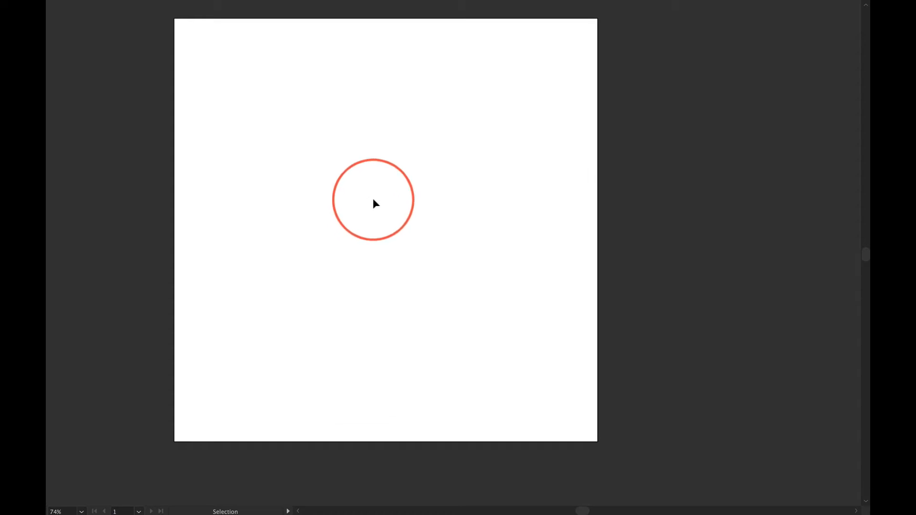
{"action": "key", "text": "f"}
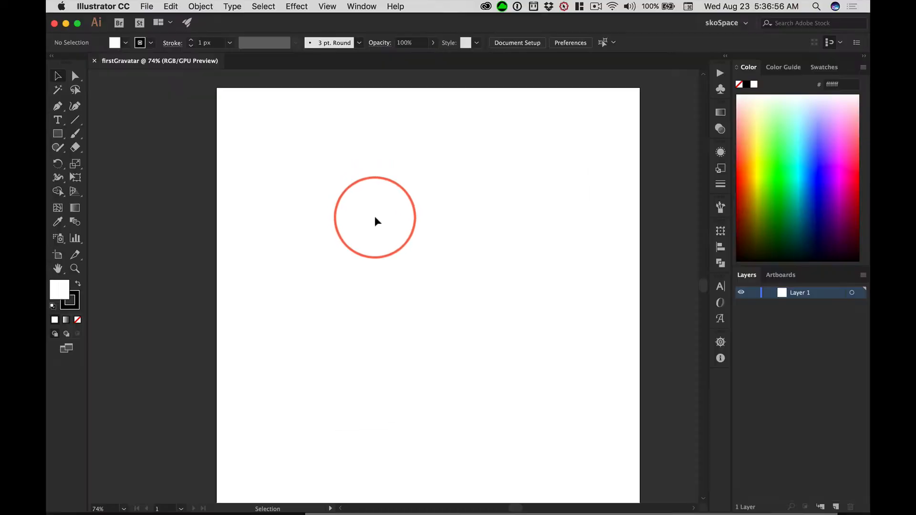
{"action": "key", "text": "space"}
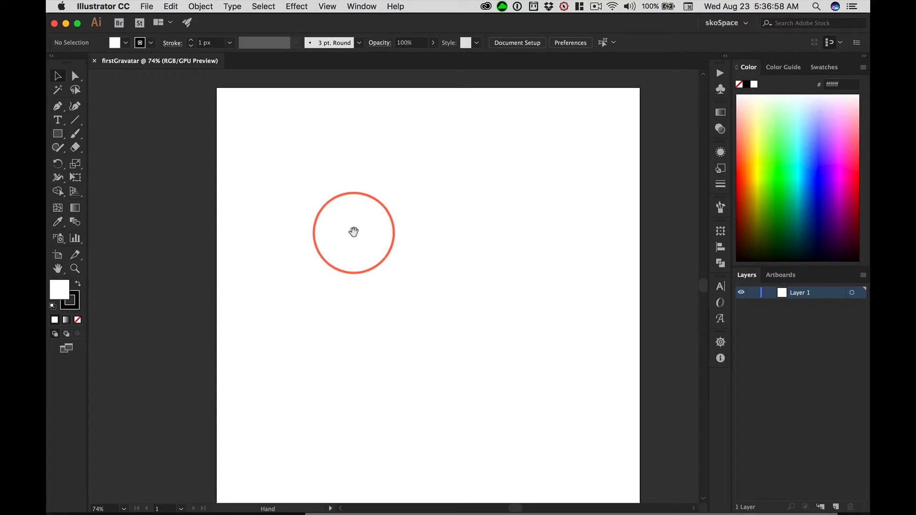
{"action": "left_click_drag", "start_coordinate": [353, 231], "coordinate": [326, 223]}
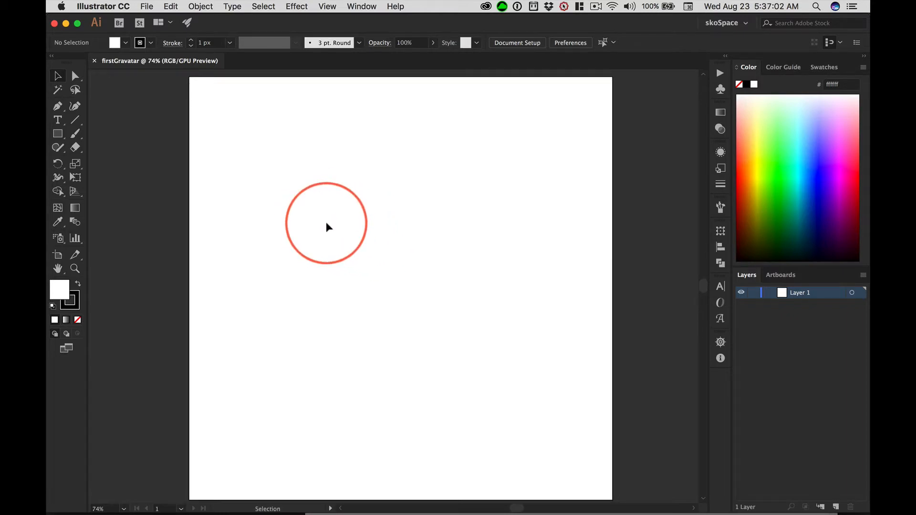
{"action": "key", "text": "Tab"}
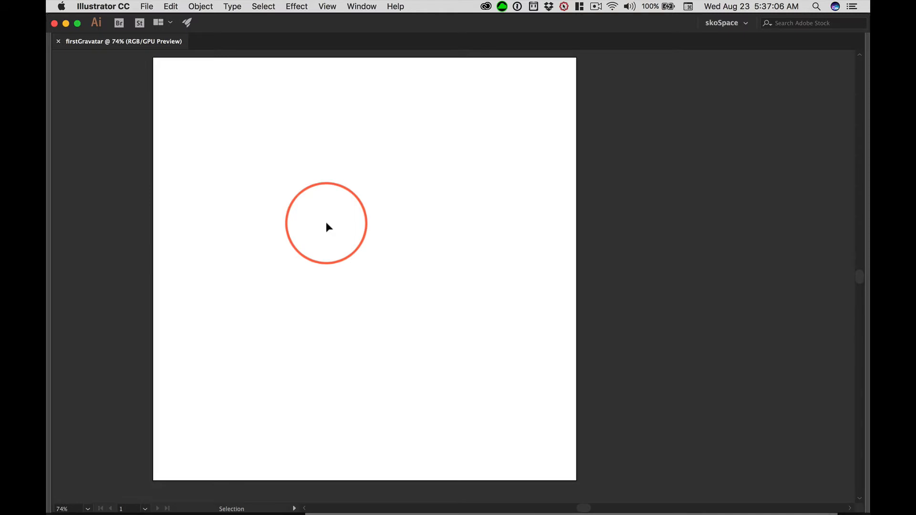
{"action": "key", "text": "Tab"}
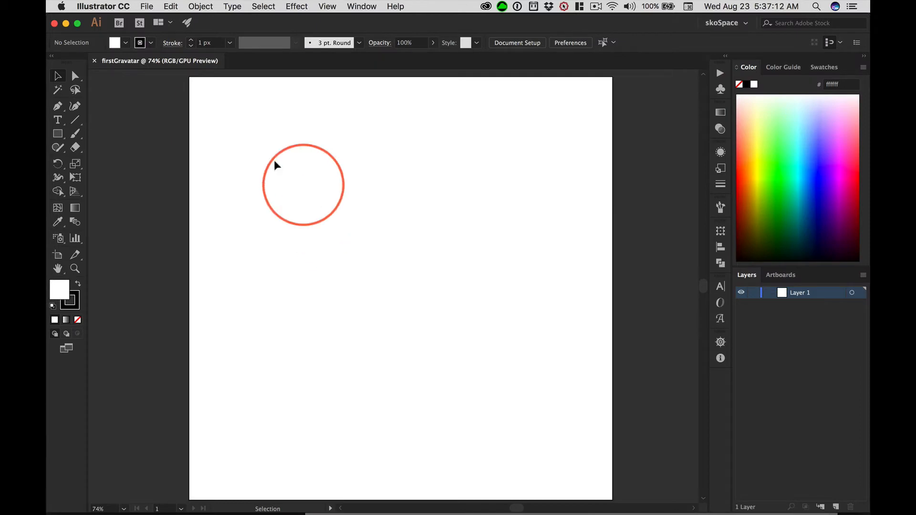
Switch to full-screen mode with the menu bar and centre the artboard in the workspace.
{"action": "key", "text": "f"}
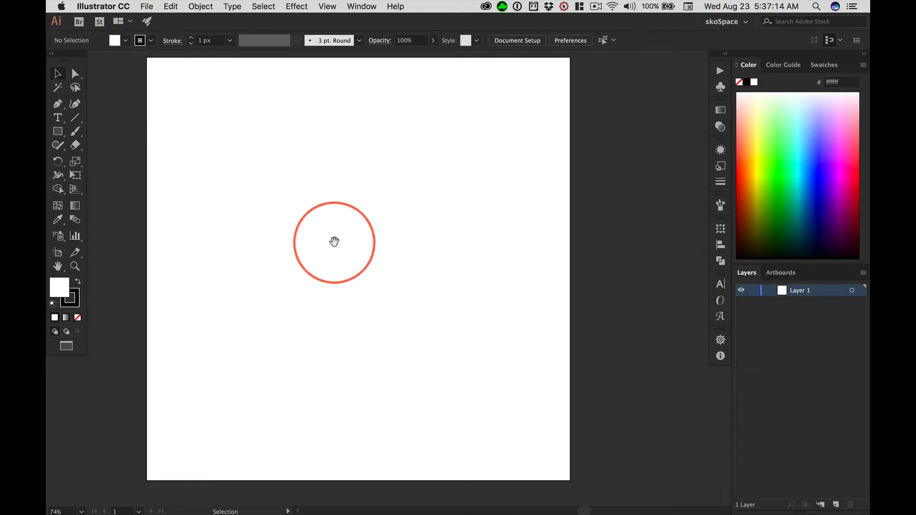
{"action": "left_click_drag", "start_coordinate": [333, 241], "coordinate": [364, 245]}
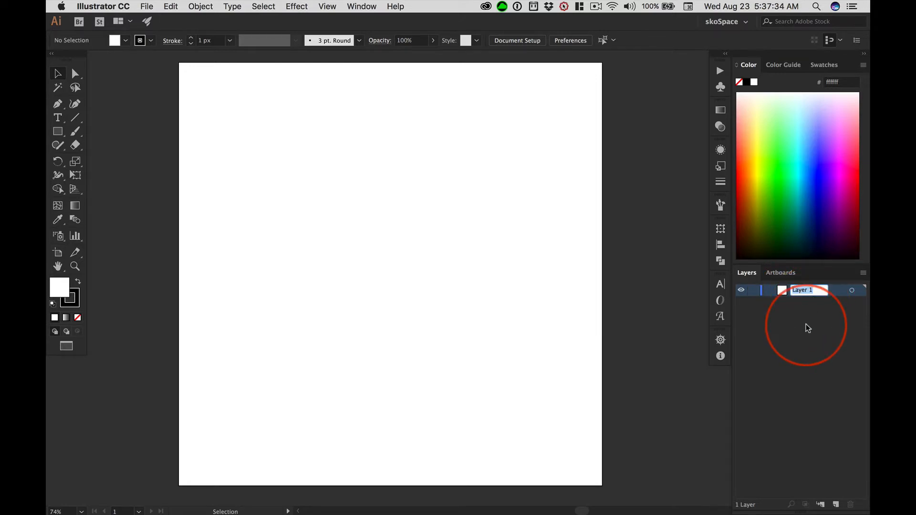
Rename Layer 1 as Background.
{"action": "type", "text": "Backgr"}
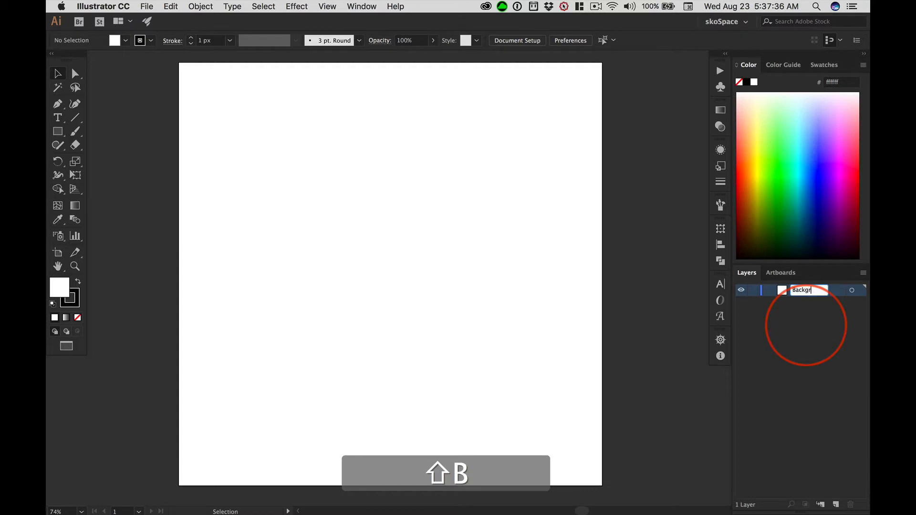
{"action": "type", "text": "ound"}
{"action": "key", "text": "Return"}
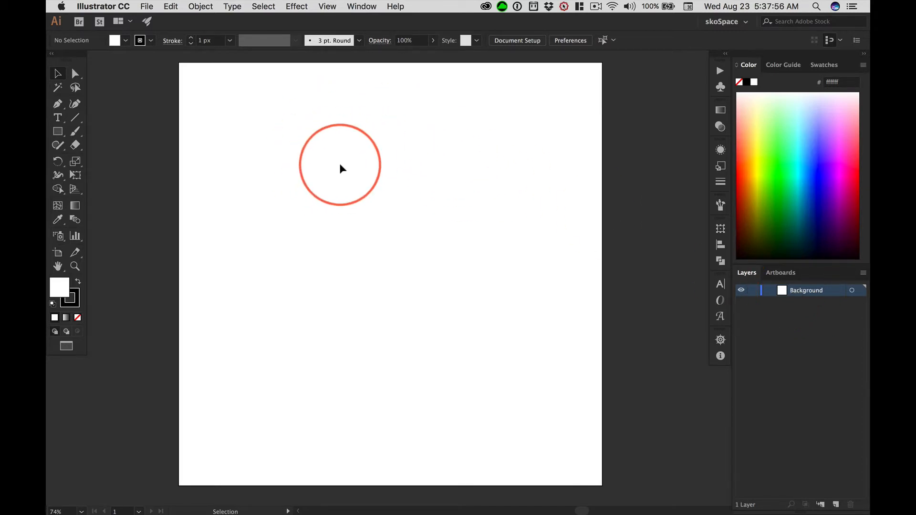
Activate the Rectangle tool, keeping the tools in their two-column layout.
{"action": "left_click", "coordinate": [54, 54]}
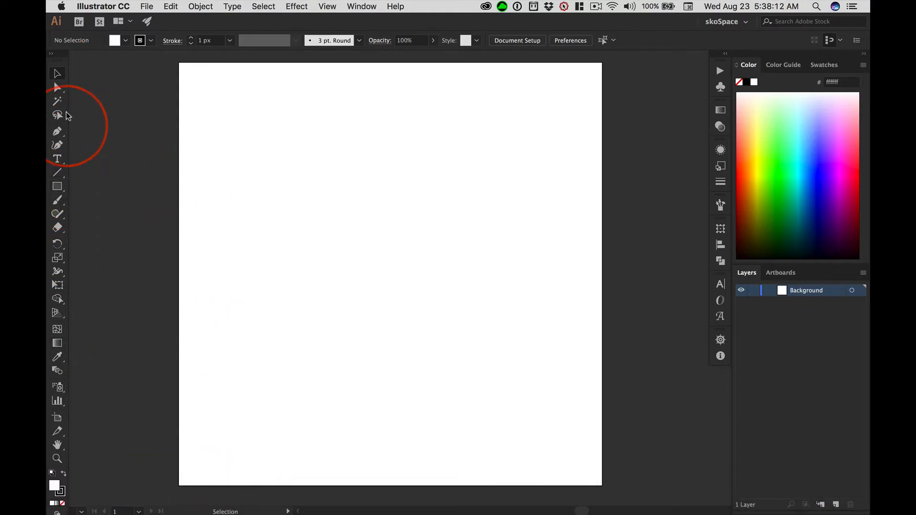
{"action": "left_click", "coordinate": [60, 190]}
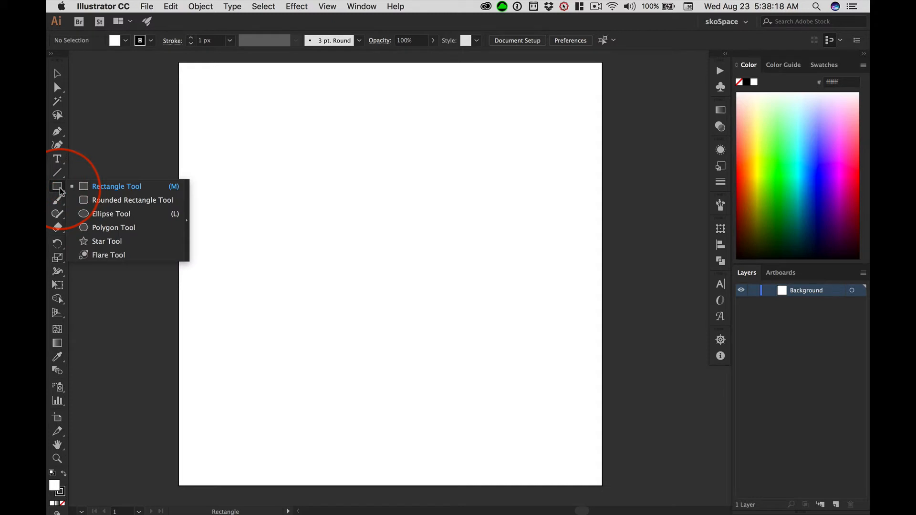
{"action": "left_click", "coordinate": [117, 186]}
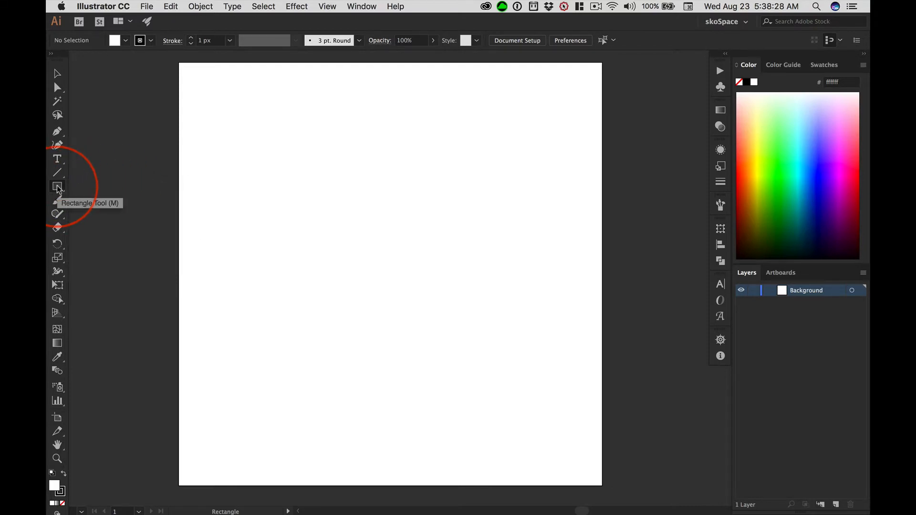
{"action": "left_click", "coordinate": [51, 54]}
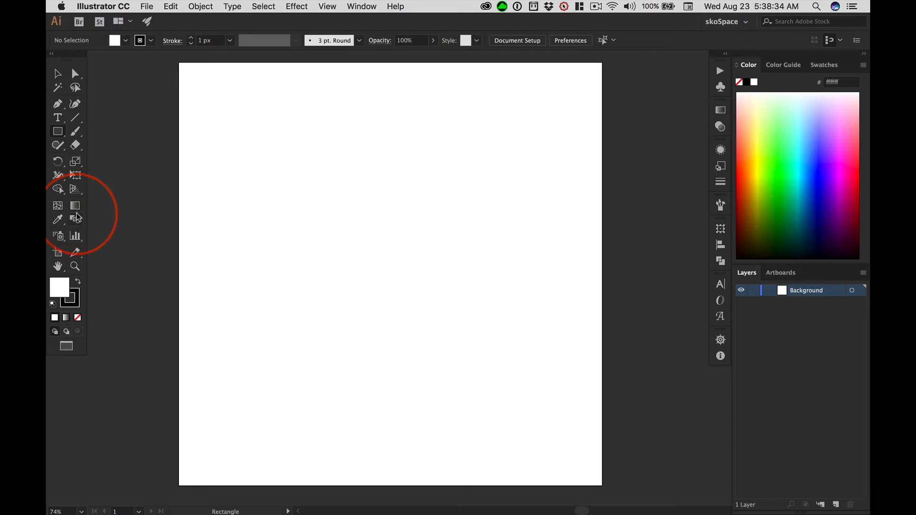
Set the fill colour to blue #3746b5 and the stroke to none for the background shape.
{"action": "left_click", "coordinate": [76, 295]}
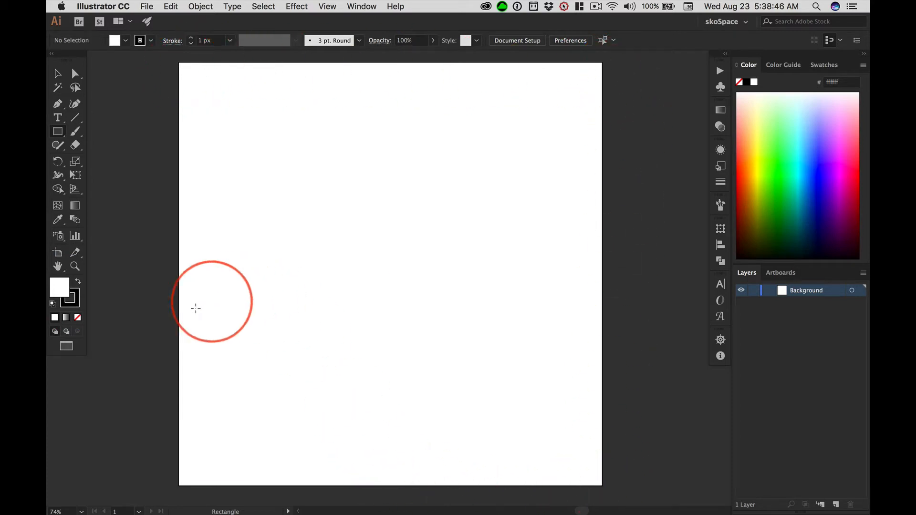
{"action": "left_click", "coordinate": [60, 287]}
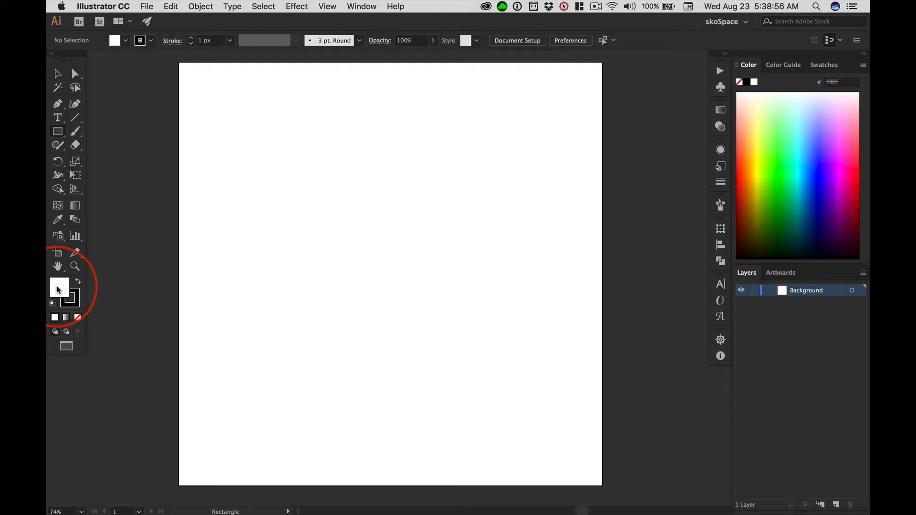
{"action": "double_click", "coordinate": [57, 289]}
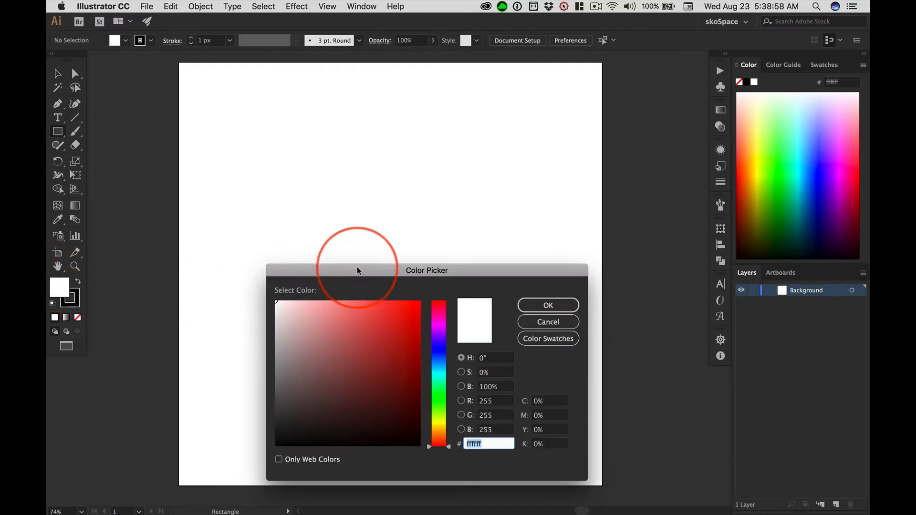
{"action": "left_click_drag", "start_coordinate": [358, 266], "coordinate": [347, 137]}
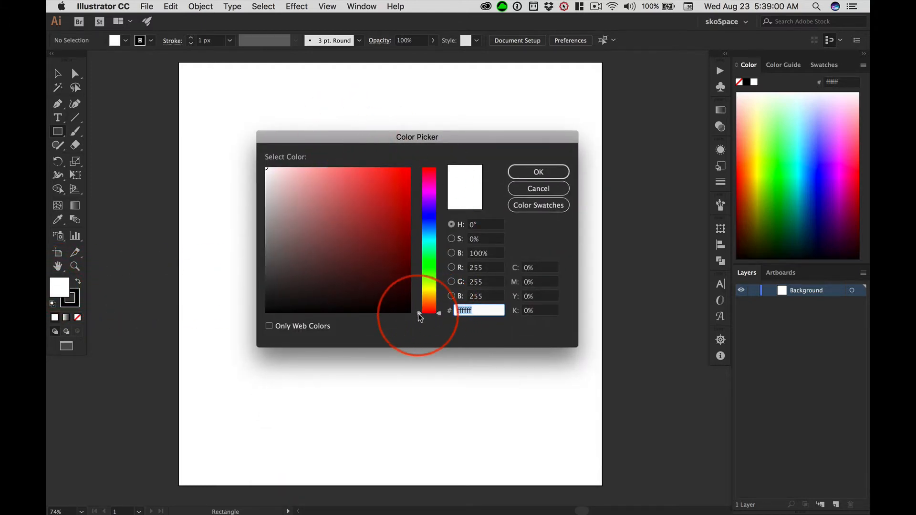
{"action": "left_click_drag", "start_coordinate": [419, 313], "coordinate": [420, 218]}
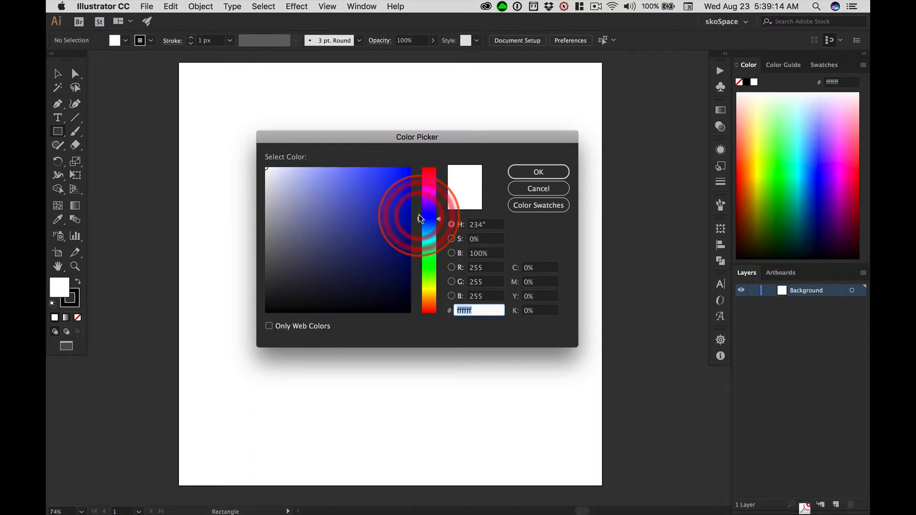
{"action": "left_click", "coordinate": [376, 200]}
{"action": "left_click", "coordinate": [517, 172]}
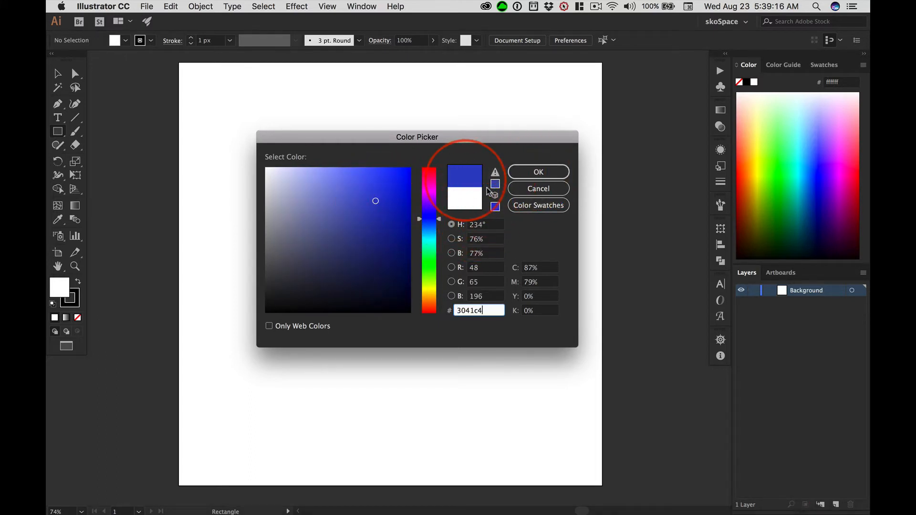
{"action": "left_click", "coordinate": [367, 209]}
{"action": "left_click", "coordinate": [548, 173]}
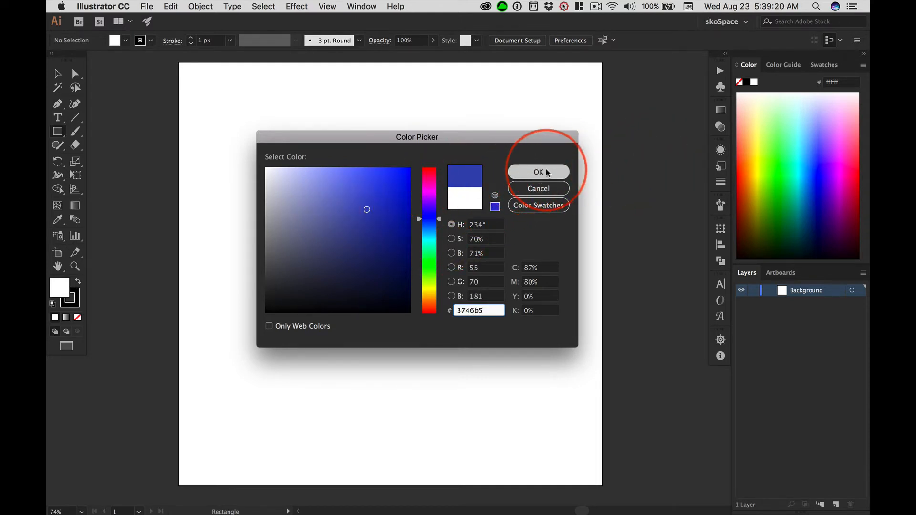
{"action": "left_click", "coordinate": [547, 173]}
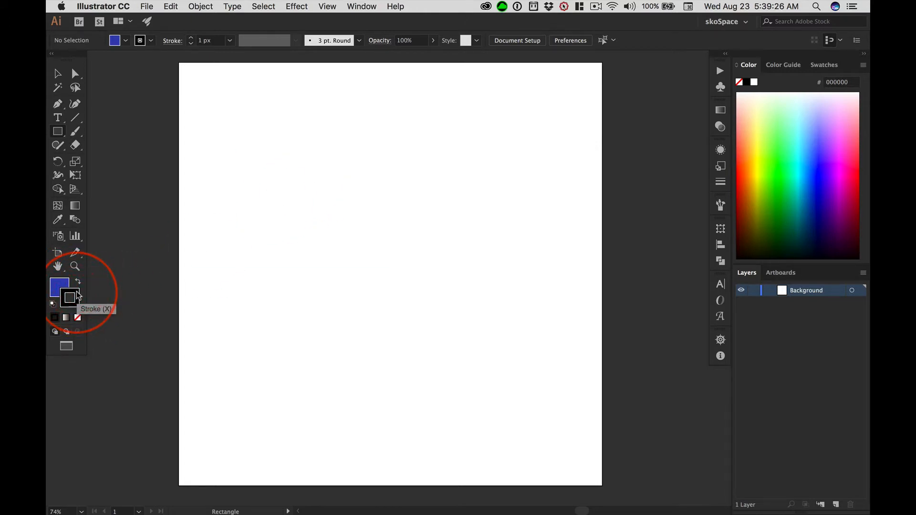
{"action": "left_click", "coordinate": [78, 295]}
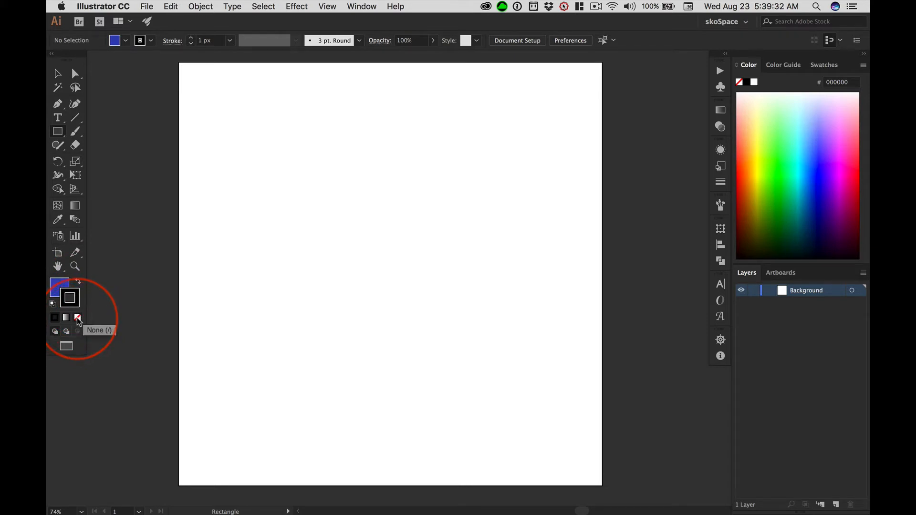
{"action": "left_click", "coordinate": [78, 319]}
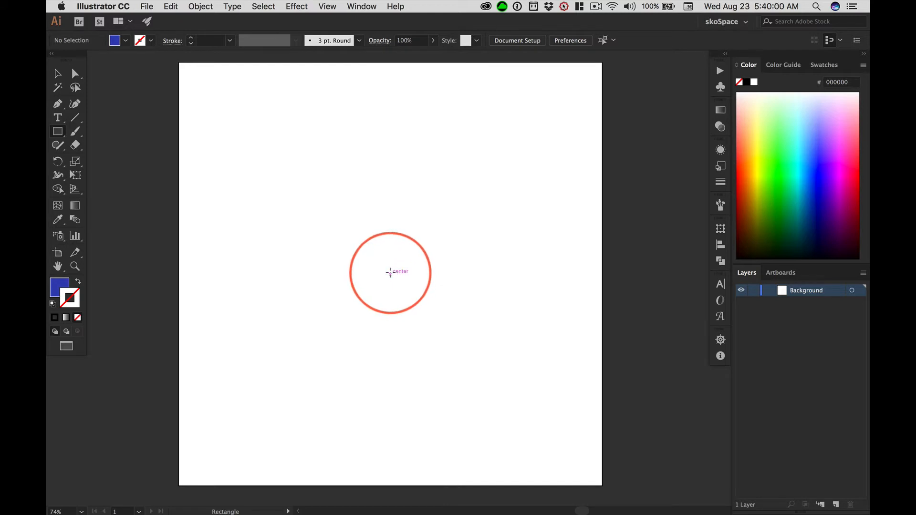
Turn Smart Guides off and back on.
{"action": "left_click", "coordinate": [332, 7]}
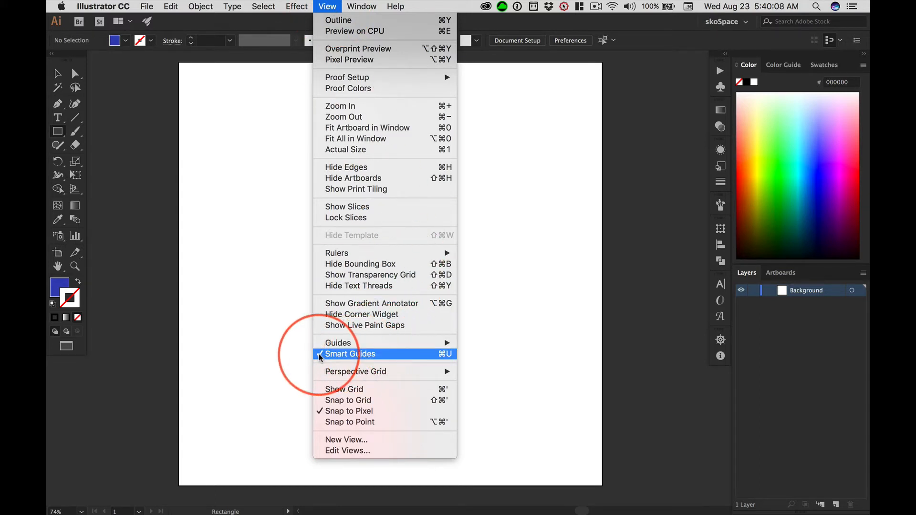
{"action": "left_click", "coordinate": [337, 353]}
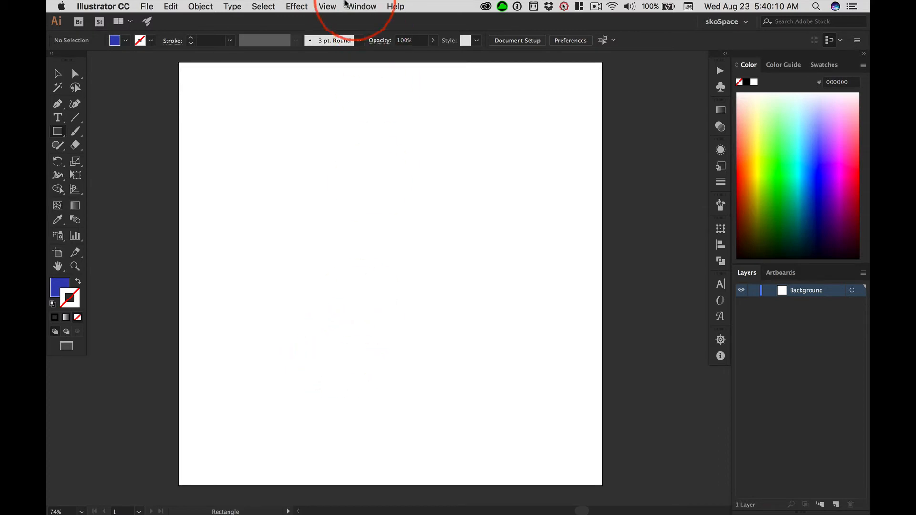
{"action": "left_click", "coordinate": [321, 7]}
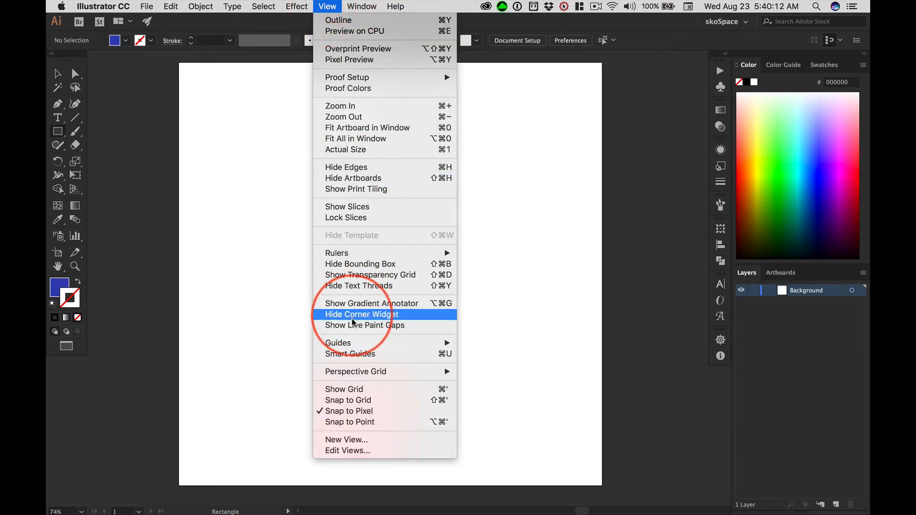
{"action": "left_click", "coordinate": [355, 353]}
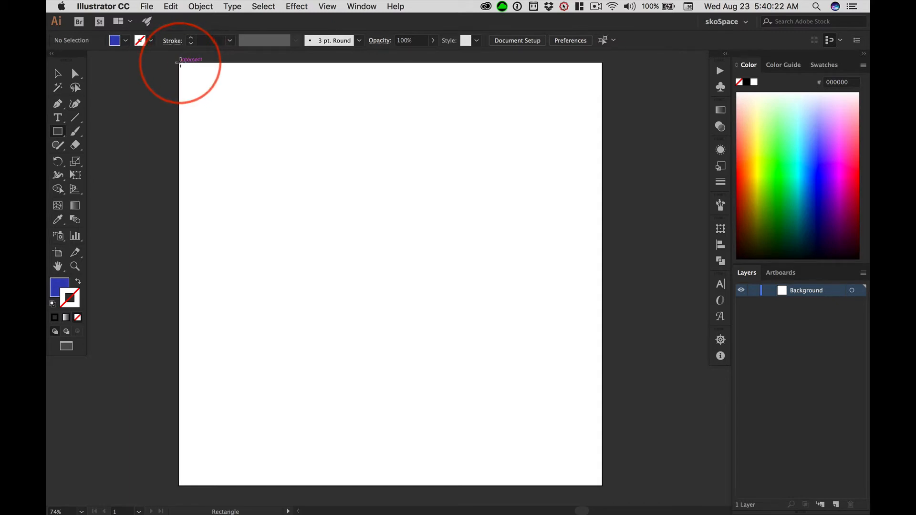
Draw a 1000 by 1000 px rectangle covering the whole artboard, and check its position and size with Transform.
{"action": "left_click_drag", "start_coordinate": [179, 63], "coordinate": [600, 484]}
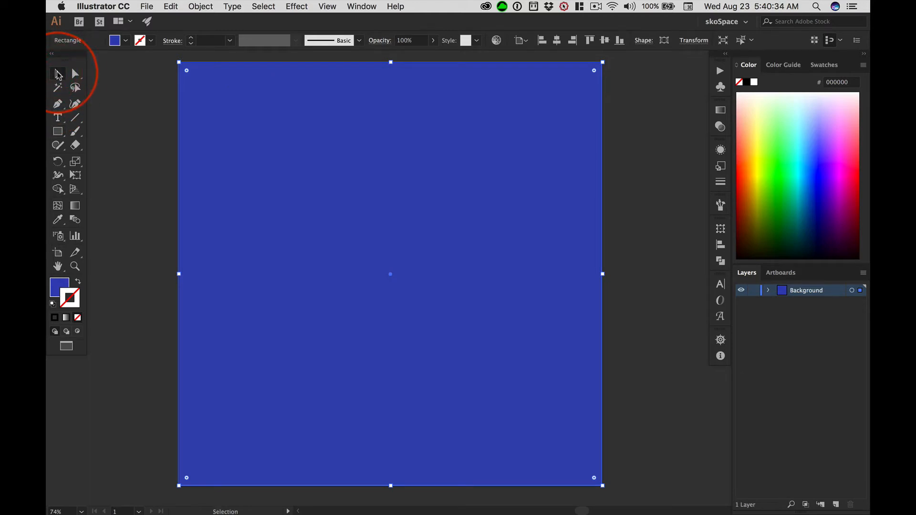
{"action": "left_click", "coordinate": [58, 74]}
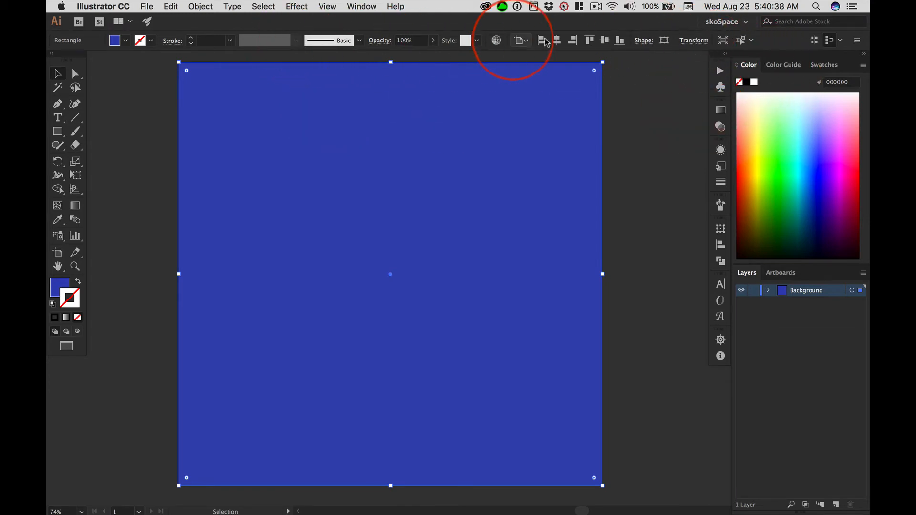
{"action": "left_click", "coordinate": [695, 42]}
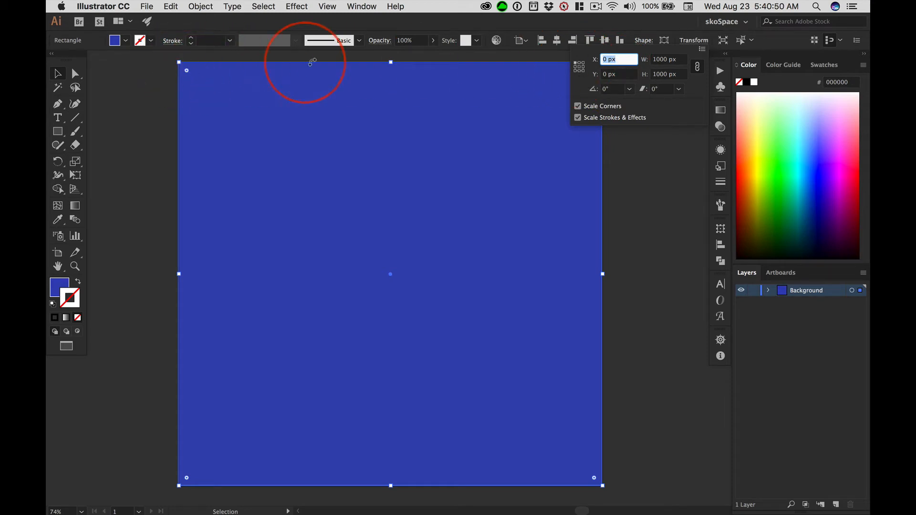
{"action": "left_click", "coordinate": [579, 69]}
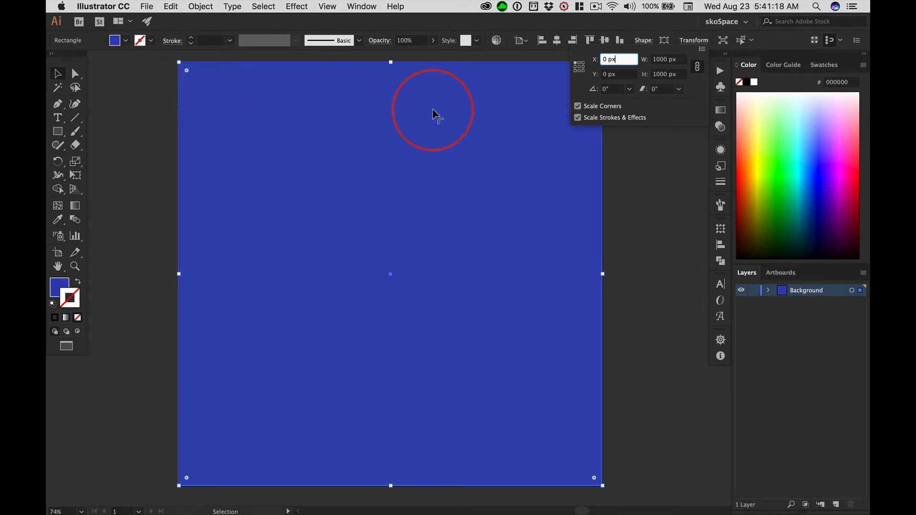
{"action": "left_click", "coordinate": [694, 41]}
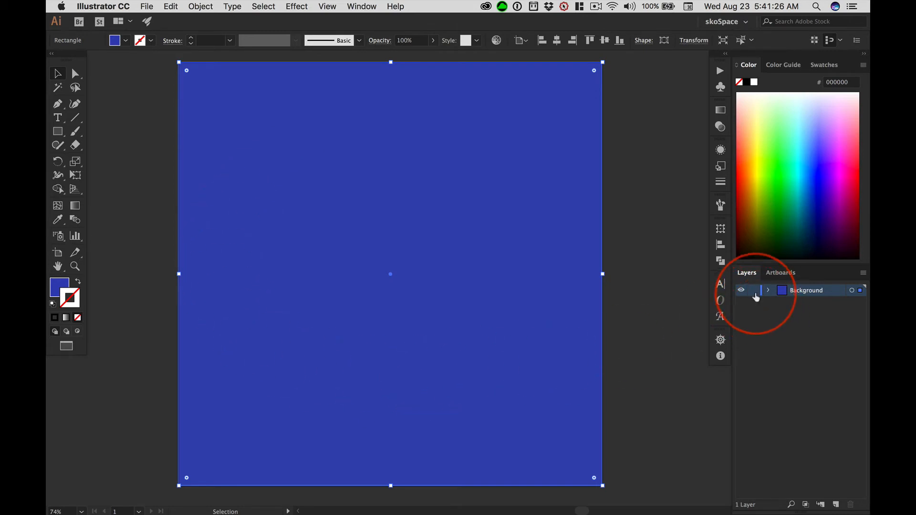
Hide and reshow the Background layer, then lock it against editing.
{"action": "left_click", "coordinate": [741, 291]}
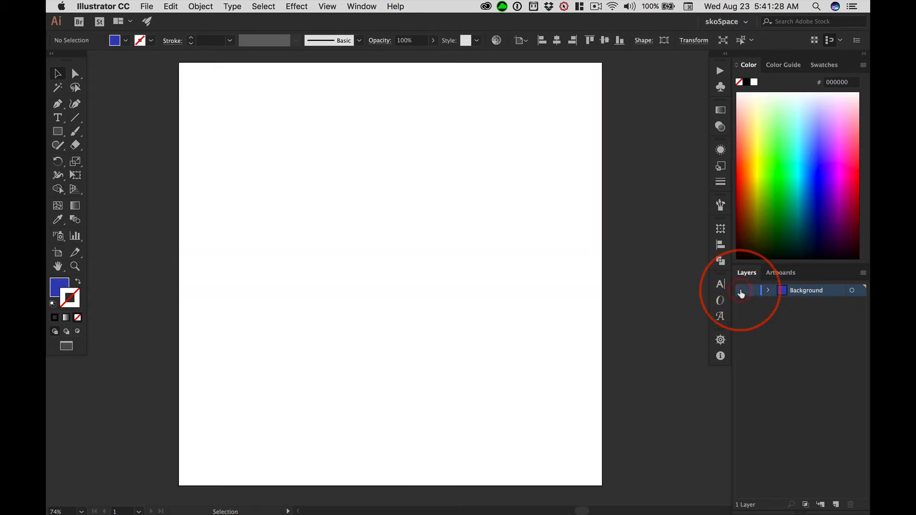
{"action": "left_click", "coordinate": [741, 291]}
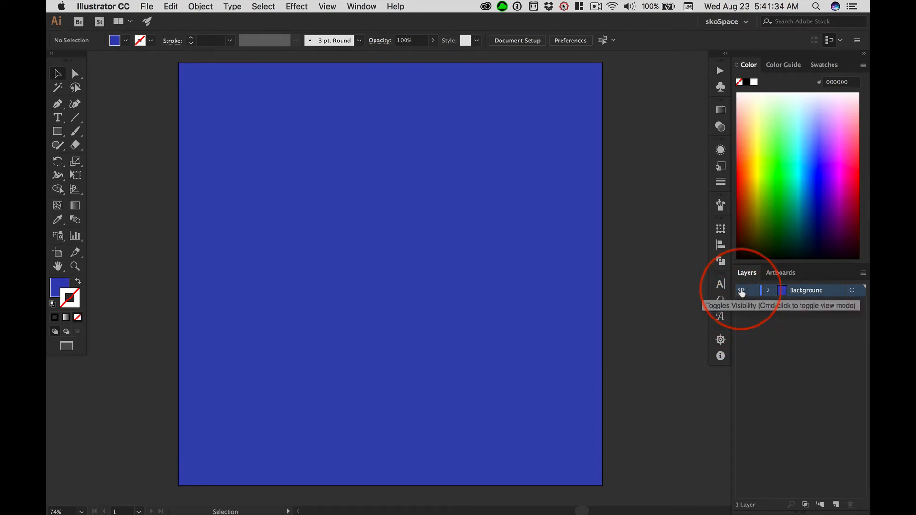
{"action": "left_click", "coordinate": [741, 291]}
{"action": "left_click", "coordinate": [741, 291]}
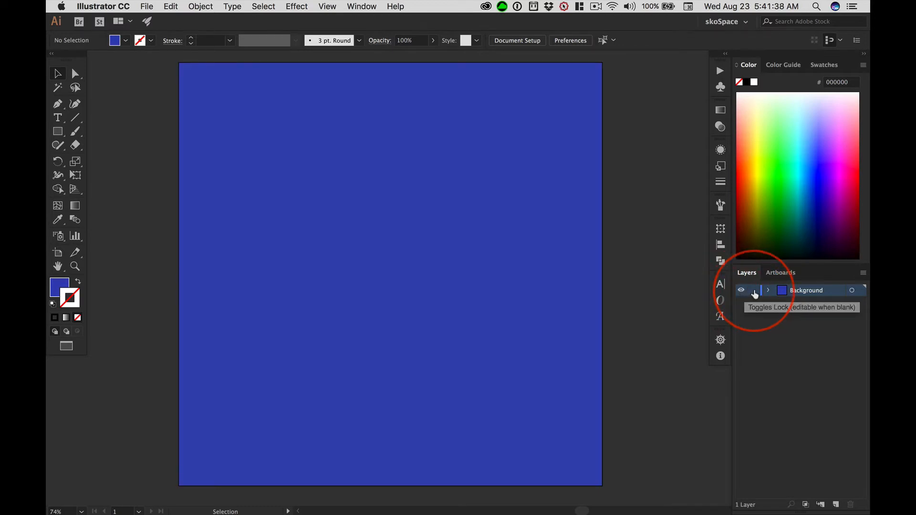
{"action": "left_click", "coordinate": [753, 291]}
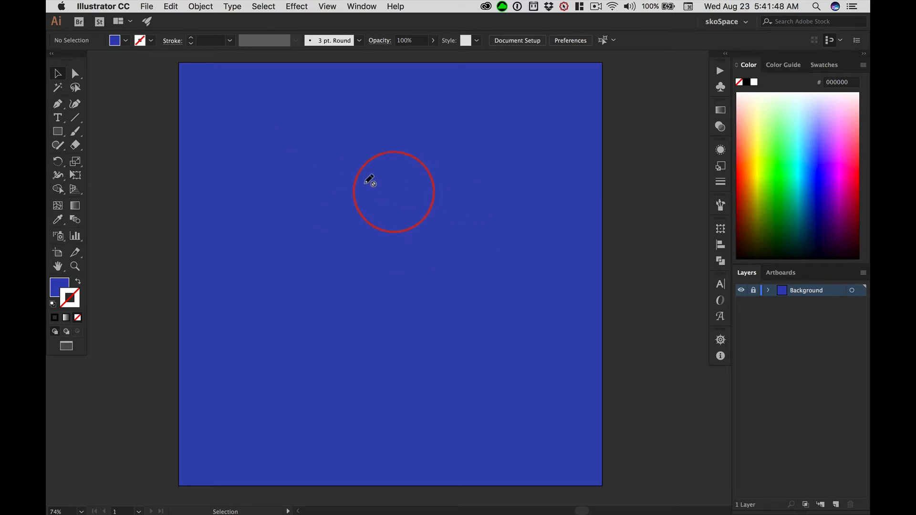
{"action": "left_click", "coordinate": [58, 131]}
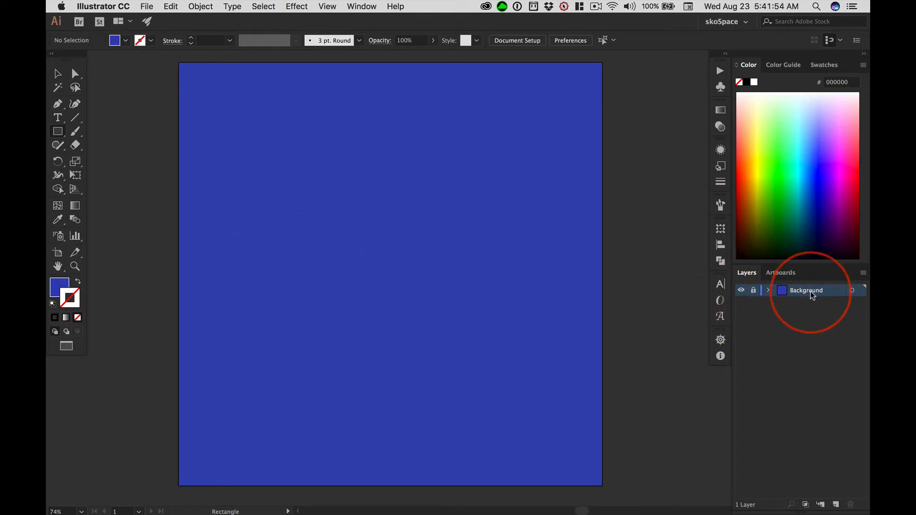
{"action": "left_click", "coordinate": [58, 73]}
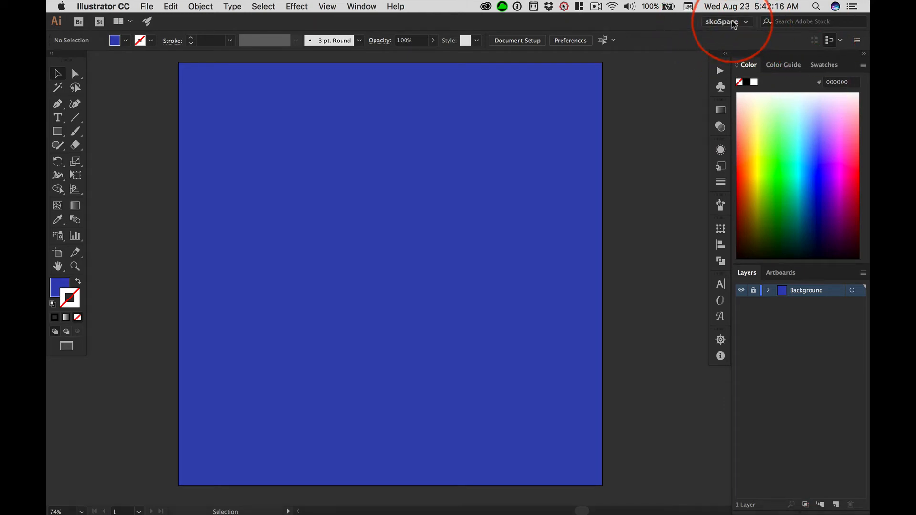
Switch the workspace to Essentials and back to skoSpace.
{"action": "left_click", "coordinate": [747, 25]}
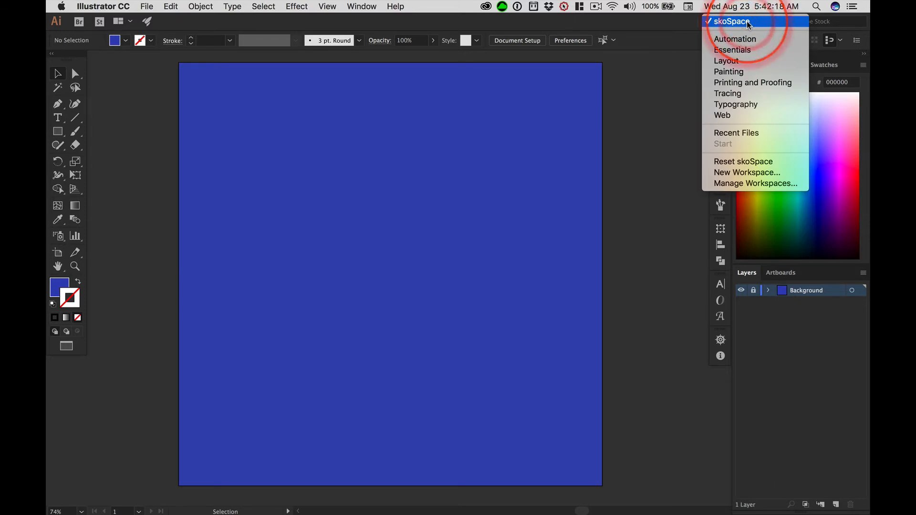
{"action": "left_click", "coordinate": [732, 51]}
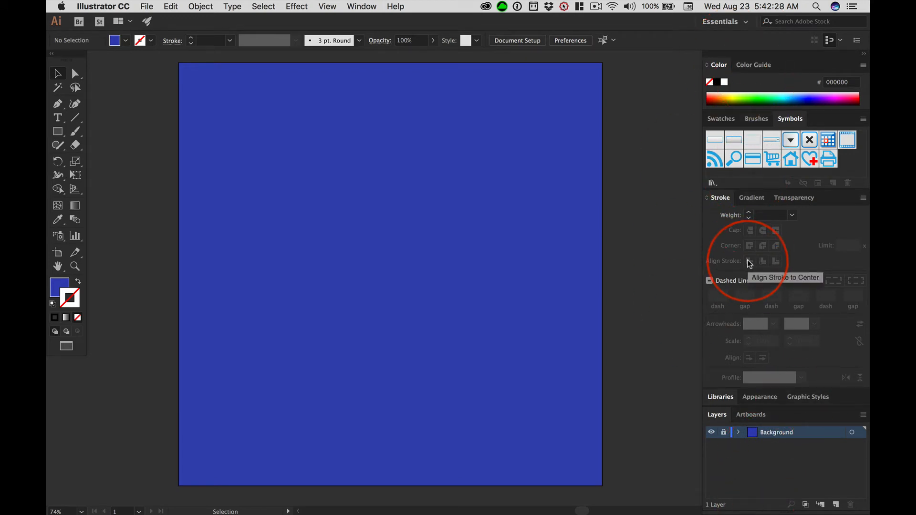
{"action": "left_click", "coordinate": [747, 24]}
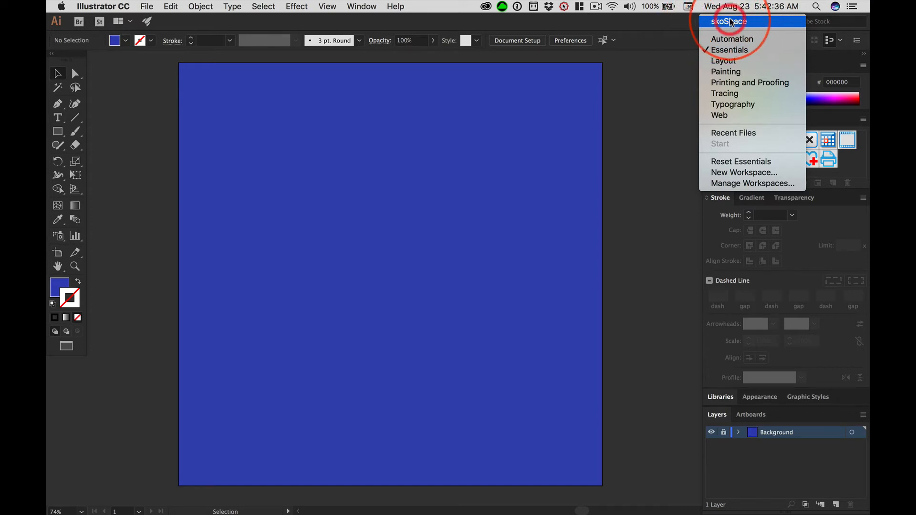
{"action": "left_click", "coordinate": [730, 22]}
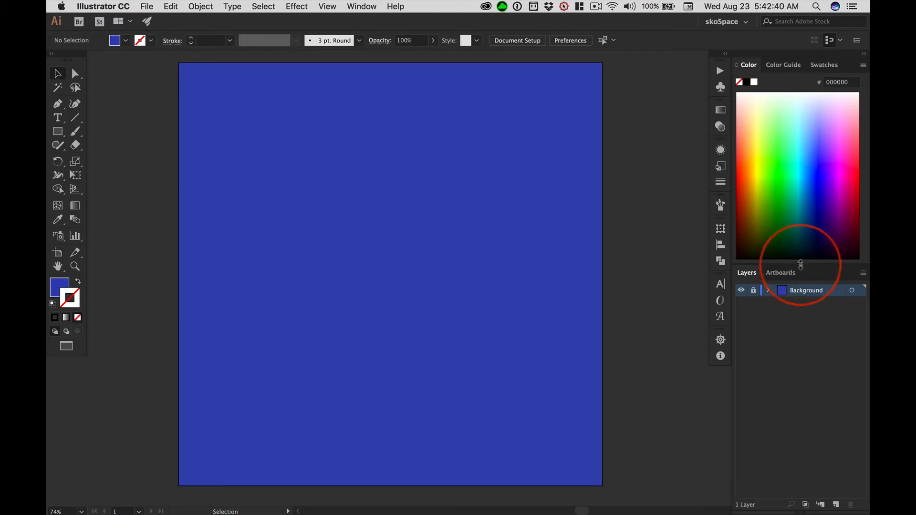
Shorten the colour spectrum area to give the layer list more room, and create a new layer named Art above Background.
{"action": "left_click_drag", "start_coordinate": [800, 265], "coordinate": [807, 180]}
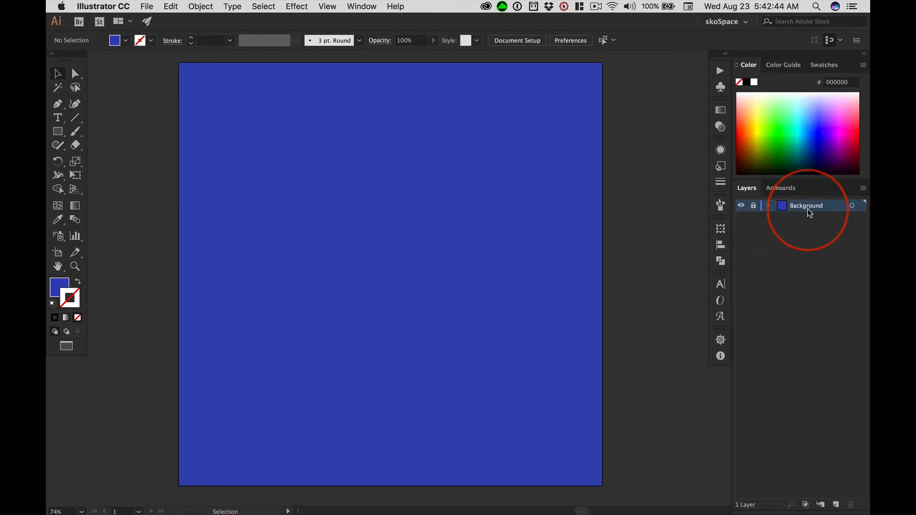
{"action": "left_click", "coordinate": [836, 505]}
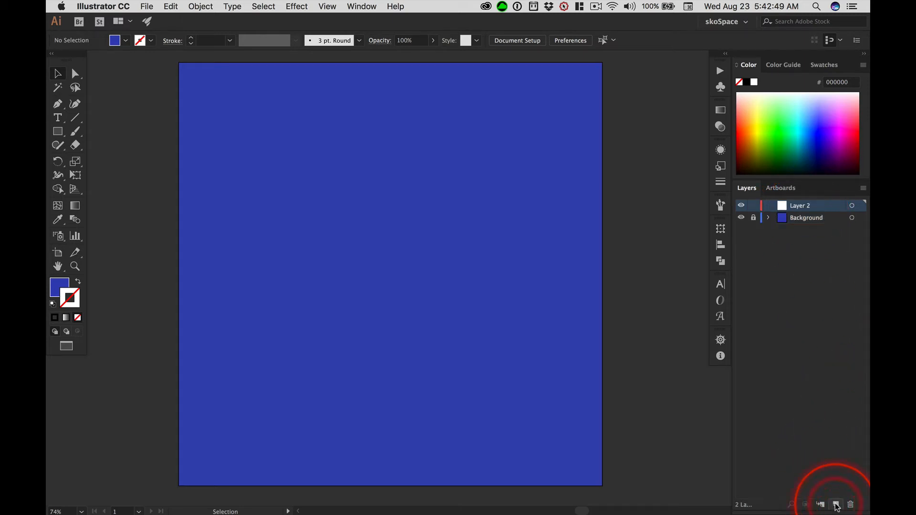
{"action": "double_click", "coordinate": [799, 206]}
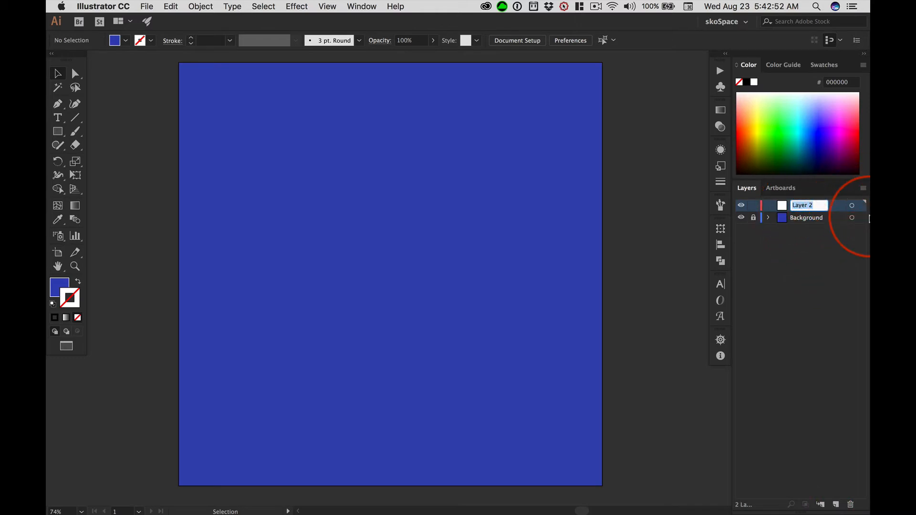
{"action": "type", "text": "Art"}
{"action": "key", "text": "Return"}
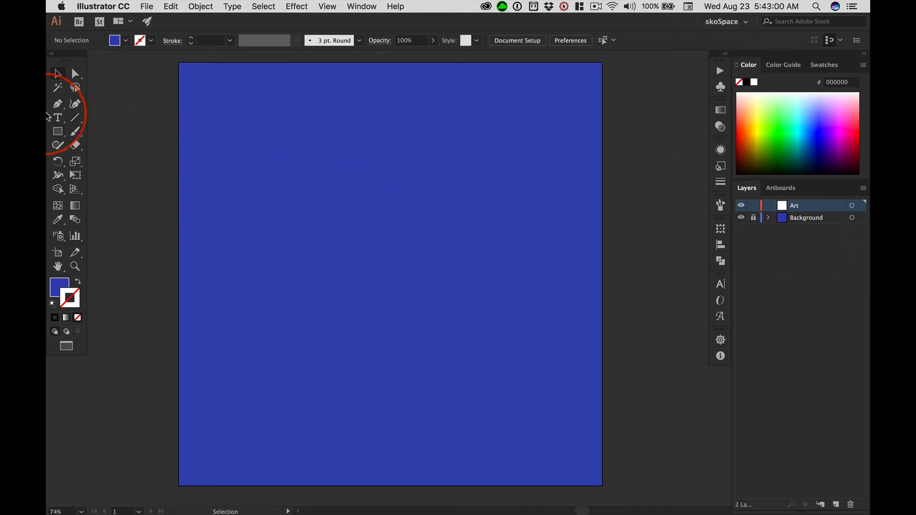
Activate the Rectangle tool and set the fill colour to dark pink #b23864.
{"action": "left_click", "coordinate": [57, 131]}
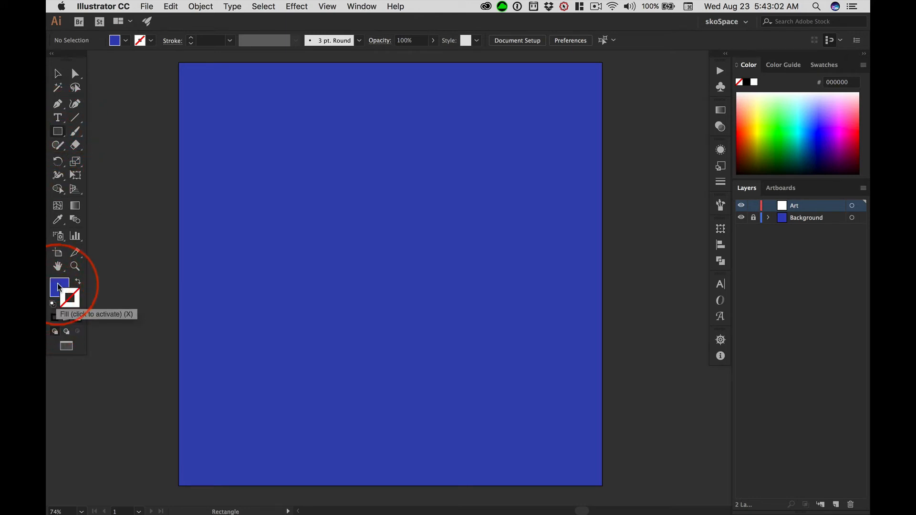
{"action": "double_click", "coordinate": [58, 287]}
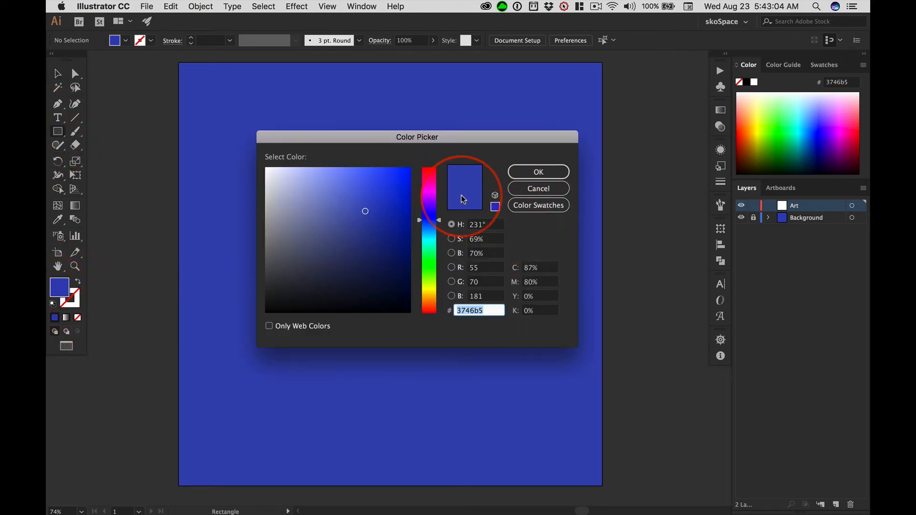
{"action": "left_click", "coordinate": [428, 176]}
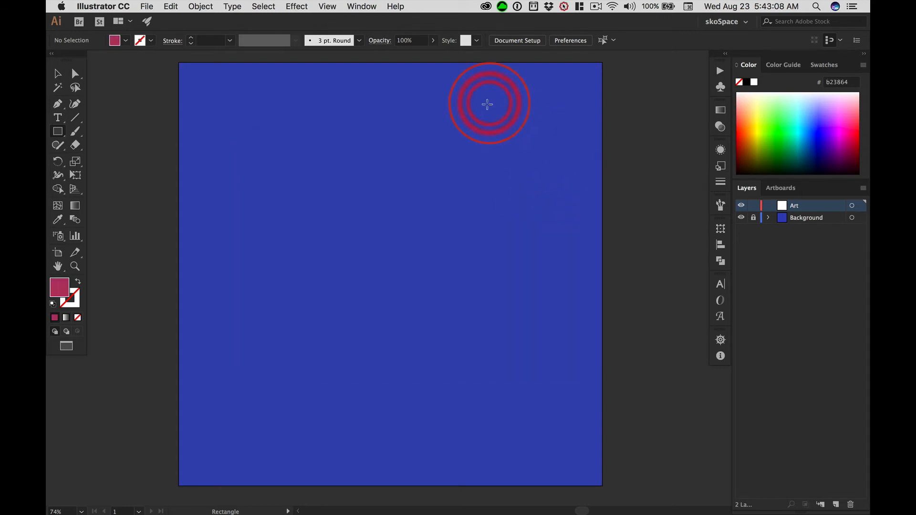
{"action": "left_click", "coordinate": [531, 173]}
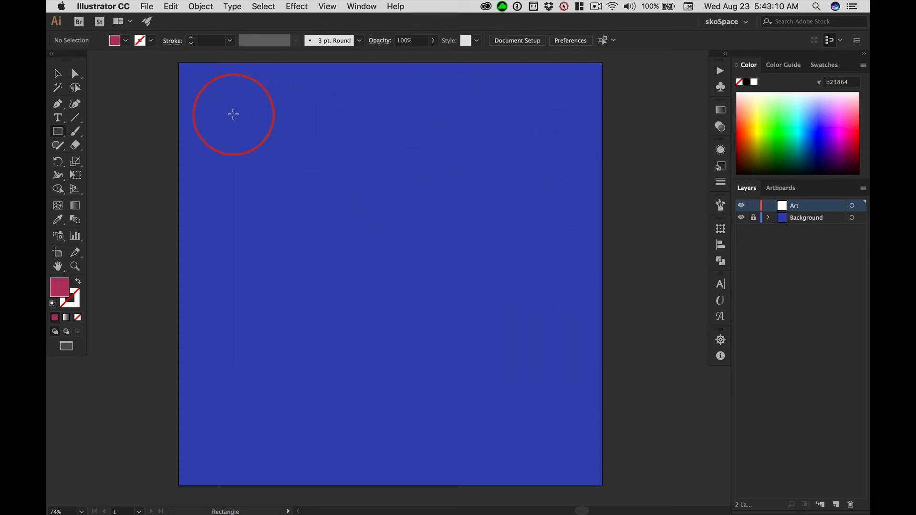
Draw a wide pink rectangle in the upper-left part of the artboard on the Art layer.
{"action": "mouse_move", "coordinate": [218, 98]}
{"action": "left_mouse_down"}
{"action": "mouse_move", "coordinate": [286, 176]}
{"action": "mouse_move", "coordinate": [273, 212]}
{"action": "mouse_move", "coordinate": [257, 137]}
{"action": "mouse_move", "coordinate": [270, 159]}
{"action": "mouse_move", "coordinate": [250, 127]}
{"action": "mouse_move", "coordinate": [298, 198]}
{"action": "mouse_move", "coordinate": [276, 172]}
{"action": "left_mouse_up"}
{"action": "key", "text": "shift"}
{"action": "key", "text": "alt"}
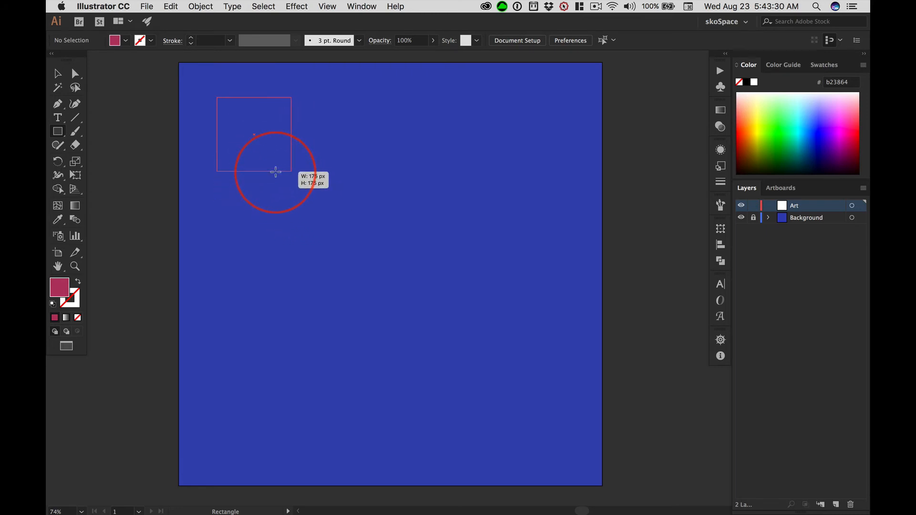
{"action": "mouse_move", "coordinate": [275, 172]}
{"action": "left_mouse_down"}
{"action": "mouse_move", "coordinate": [281, 237]}
{"action": "mouse_move", "coordinate": [351, 169]}
{"action": "mouse_move", "coordinate": [322, 159]}
{"action": "left_mouse_up"}
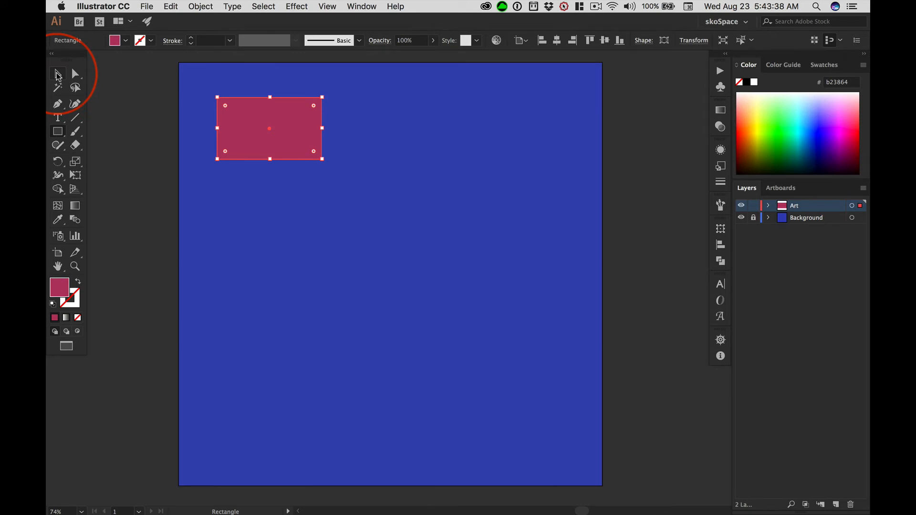
Reshape the pink rectangle into a wider, flatter bar and rotate it counterclockwise so it slopes up to the right.
{"action": "left_click", "coordinate": [57, 75]}
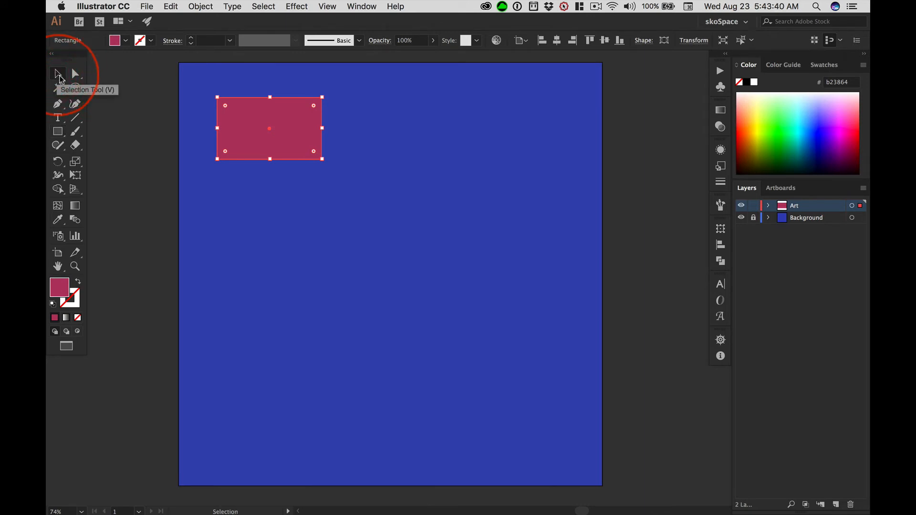
{"action": "left_click_drag", "start_coordinate": [271, 160], "coordinate": [270, 221]}
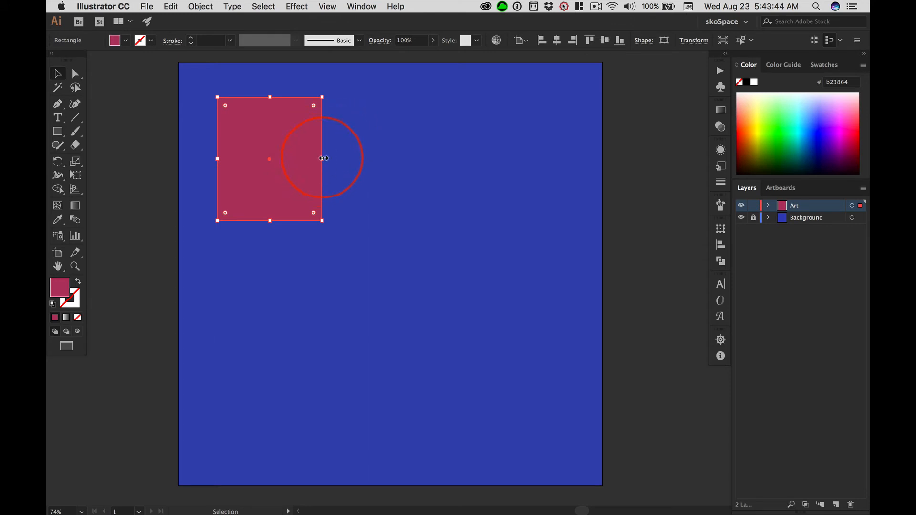
{"action": "left_click_drag", "start_coordinate": [323, 158], "coordinate": [347, 159]}
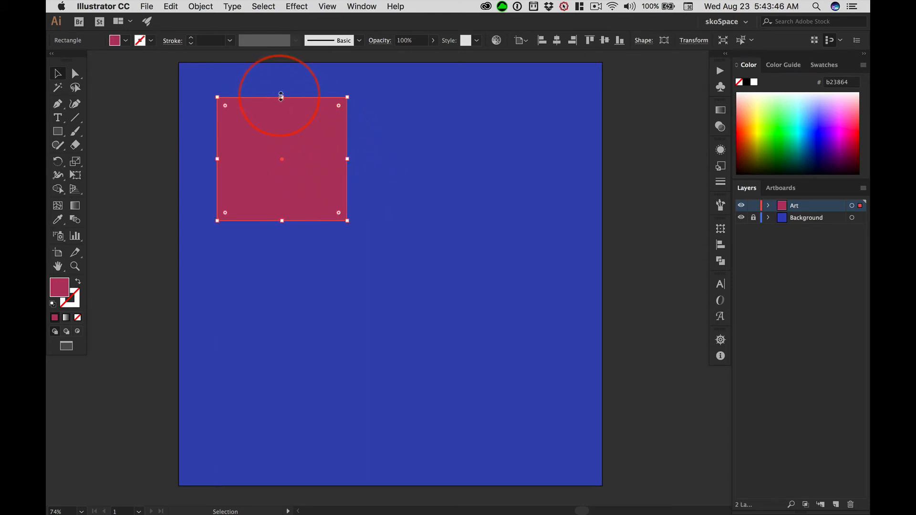
{"action": "left_click_drag", "start_coordinate": [281, 97], "coordinate": [280, 175]}
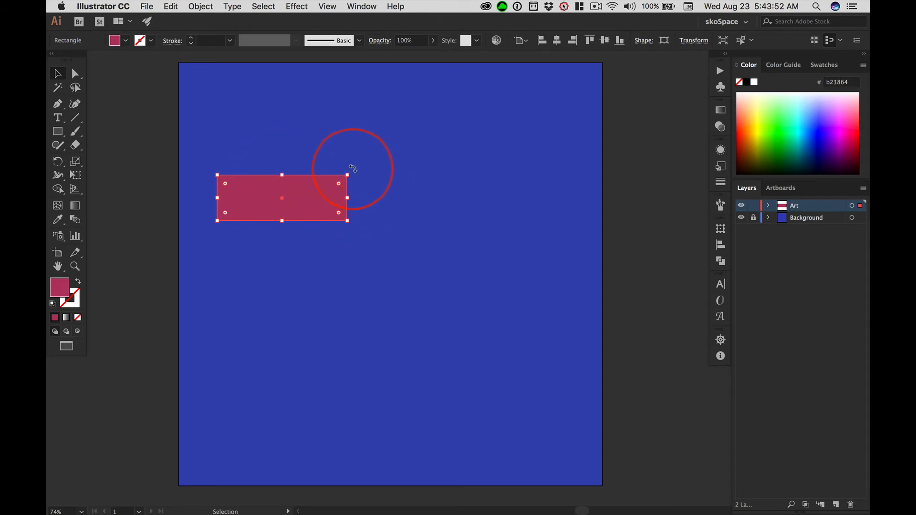
{"action": "left_click_drag", "start_coordinate": [352, 168], "coordinate": [331, 121]}
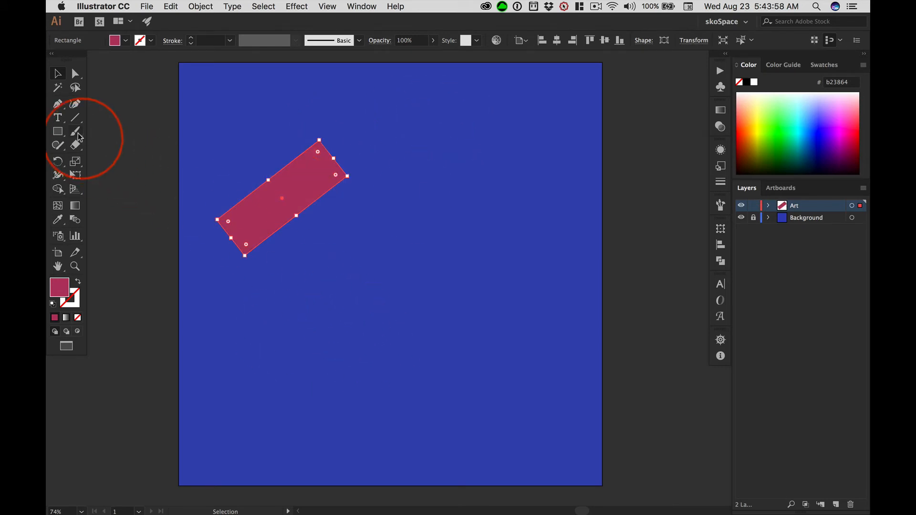
Activate the Type tool and create a new layer named Type above the Art layer.
{"action": "left_click", "coordinate": [58, 118]}
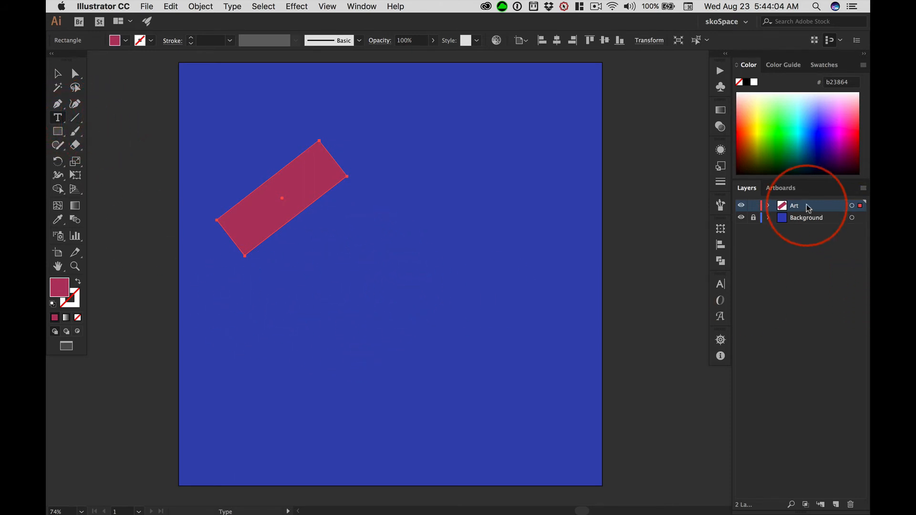
{"action": "left_click", "coordinate": [836, 505]}
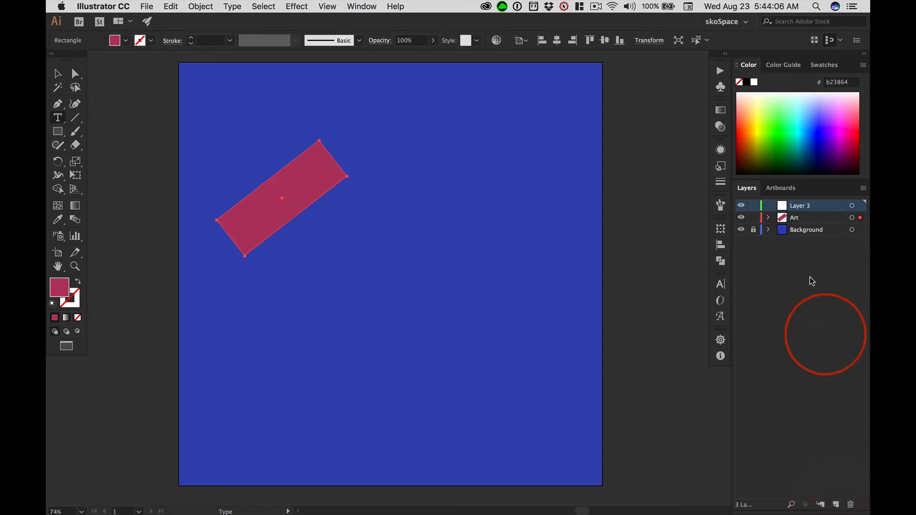
{"action": "double_click", "coordinate": [795, 207]}
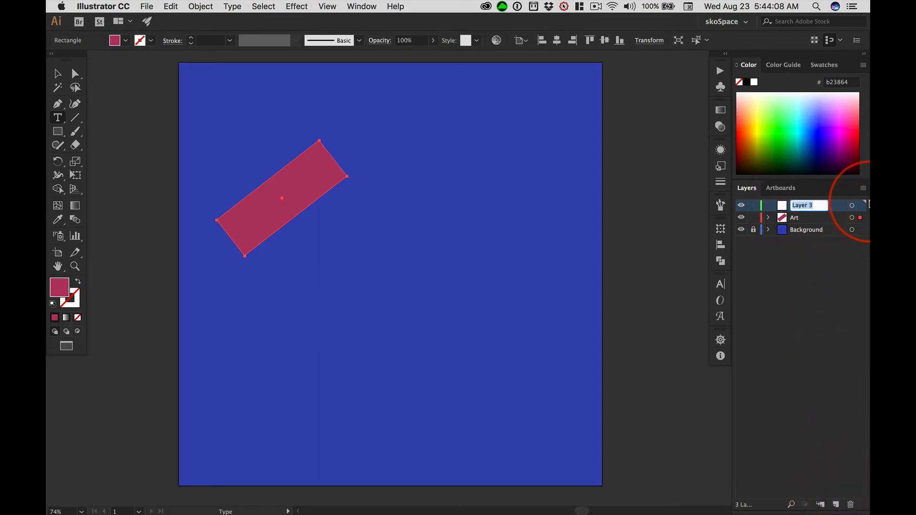
{"action": "type", "text": "Ty"}
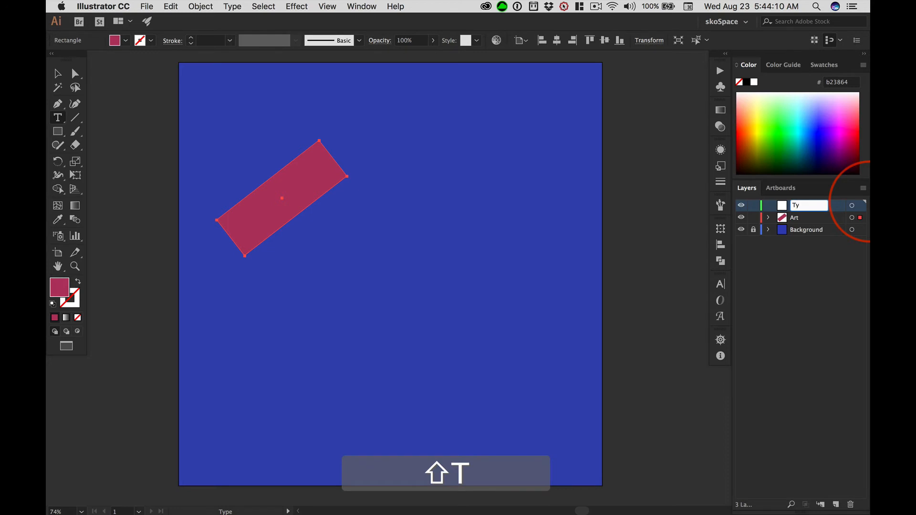
{"action": "type", "text": "pe"}
{"action": "key", "text": "Return"}
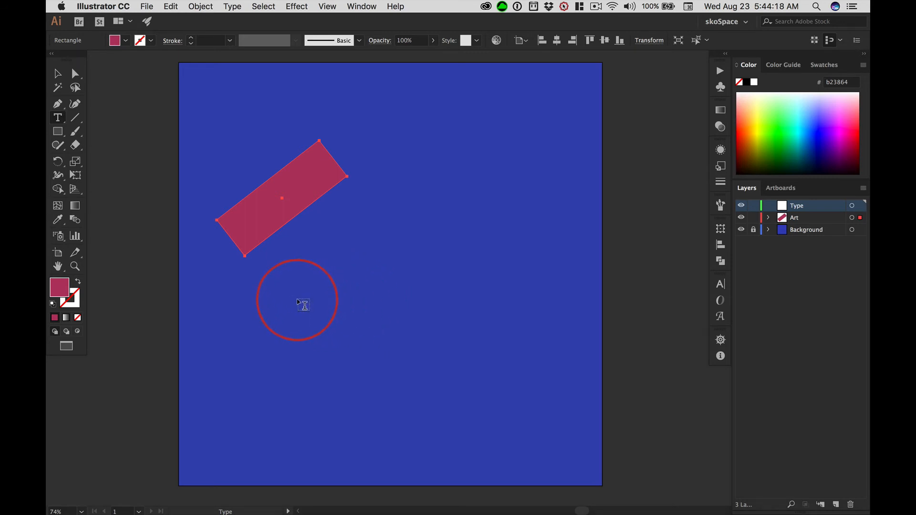
Draw a wide text area below the pink bar, then remove its placeholder text and the frame itself.
{"action": "left_click_drag", "start_coordinate": [294, 298], "coordinate": [539, 356]}
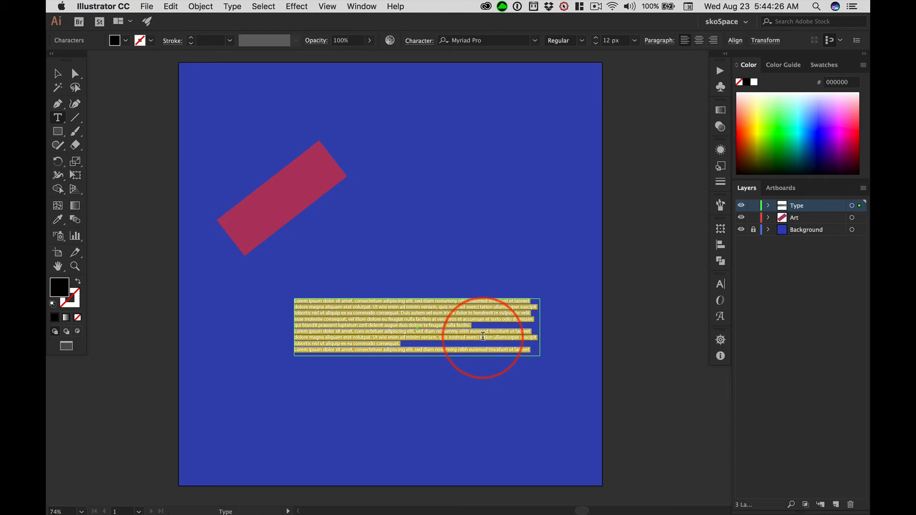
{"action": "key", "text": "BackSpace"}
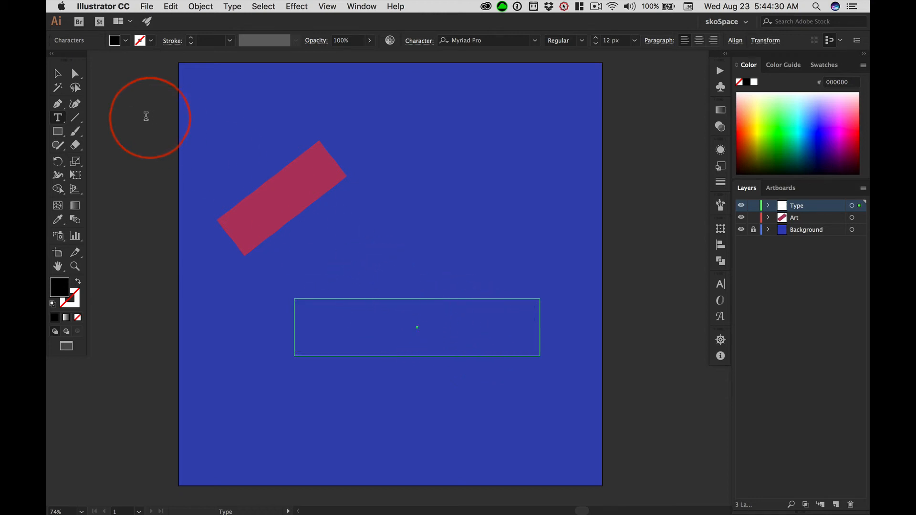
{"action": "left_click", "coordinate": [58, 73]}
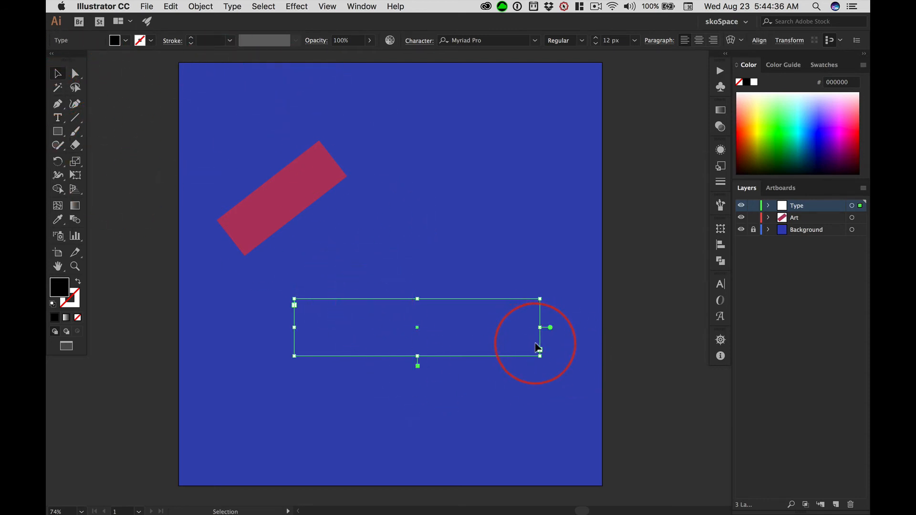
{"action": "key", "text": "Delete"}
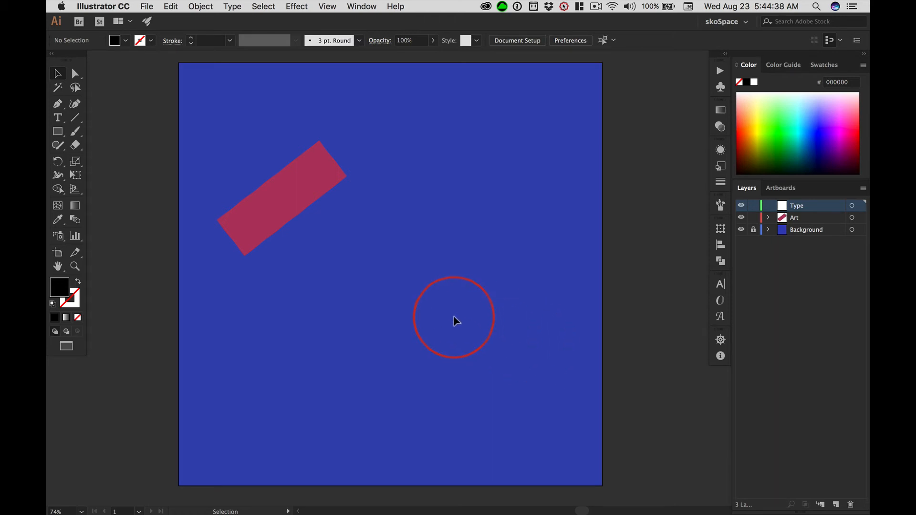
Add the point text "Sample Test" below the pink bar on the Type layer.
{"action": "left_click", "coordinate": [58, 118]}
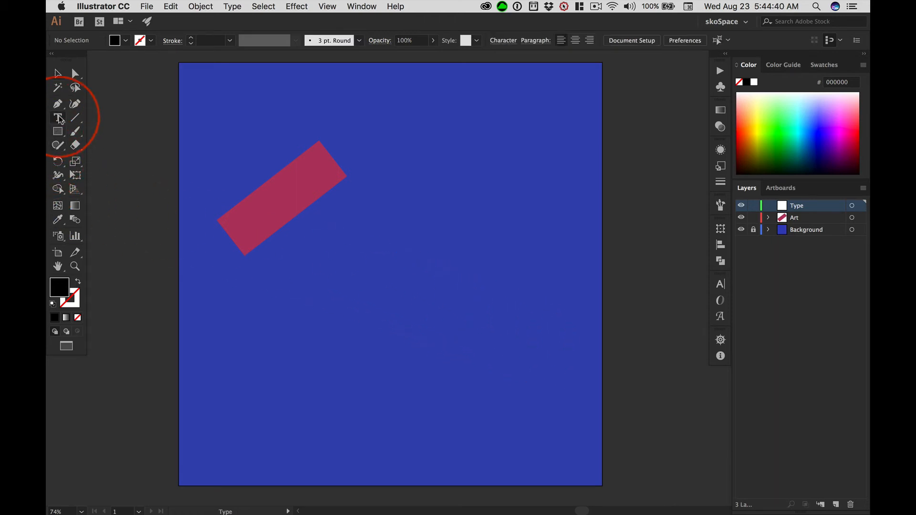
{"action": "left_click", "coordinate": [291, 364]}
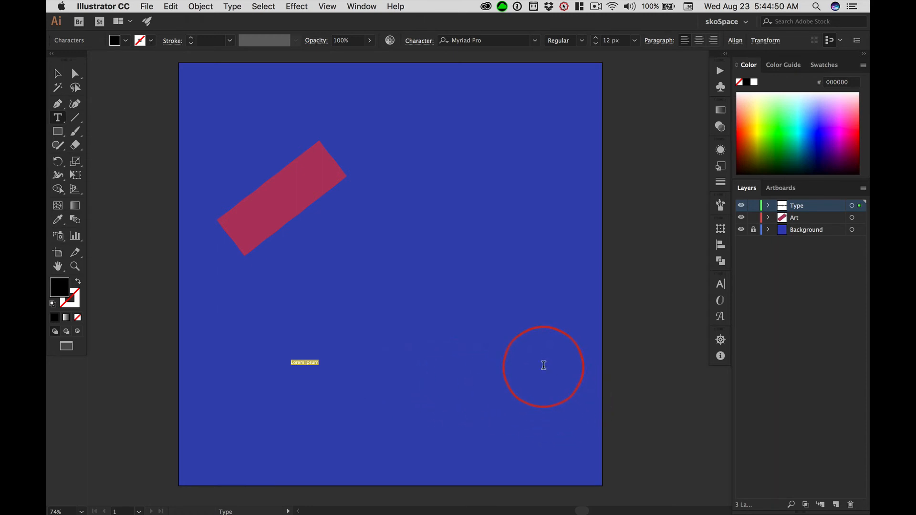
{"action": "type", "text": "S"}
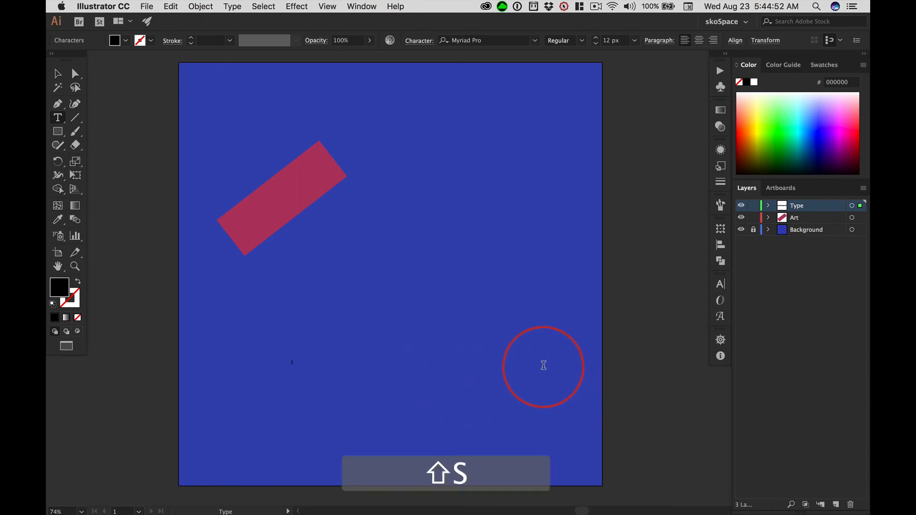
{"action": "type", "text": "ample Test"}
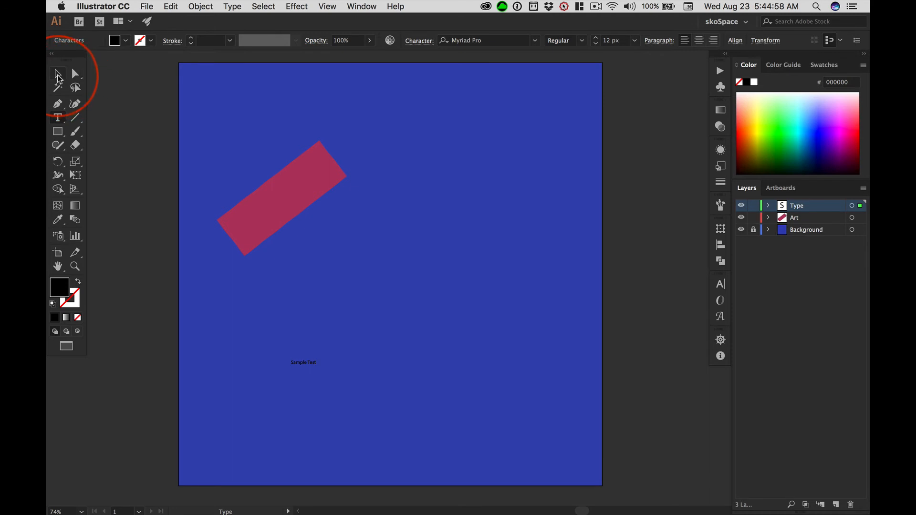
{"action": "left_click", "coordinate": [57, 77]}
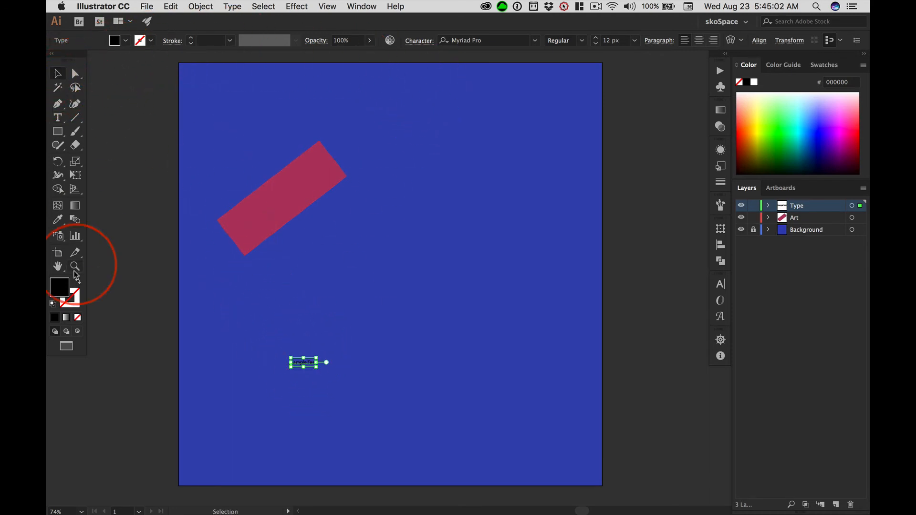
Change the text's fill colour to white (ffffff).
{"action": "double_click", "coordinate": [65, 291]}
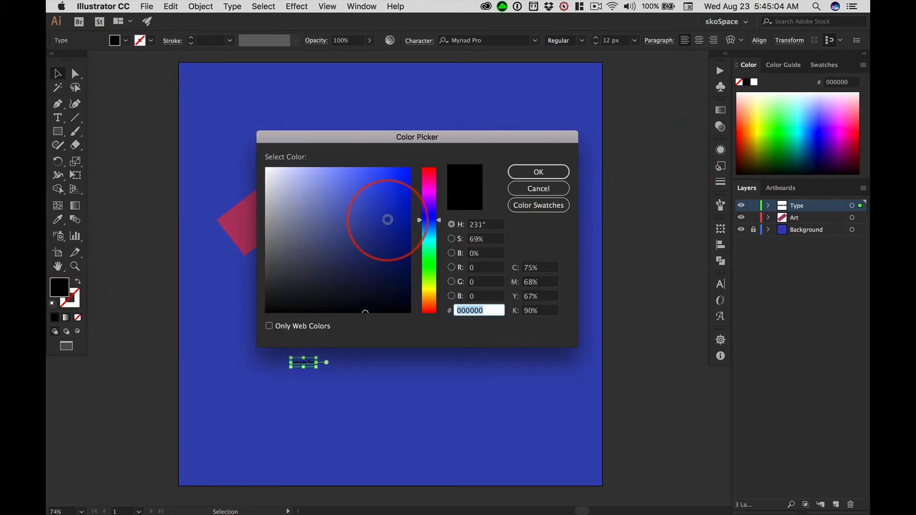
{"action": "left_click_drag", "start_coordinate": [307, 184], "coordinate": [250, 157]}
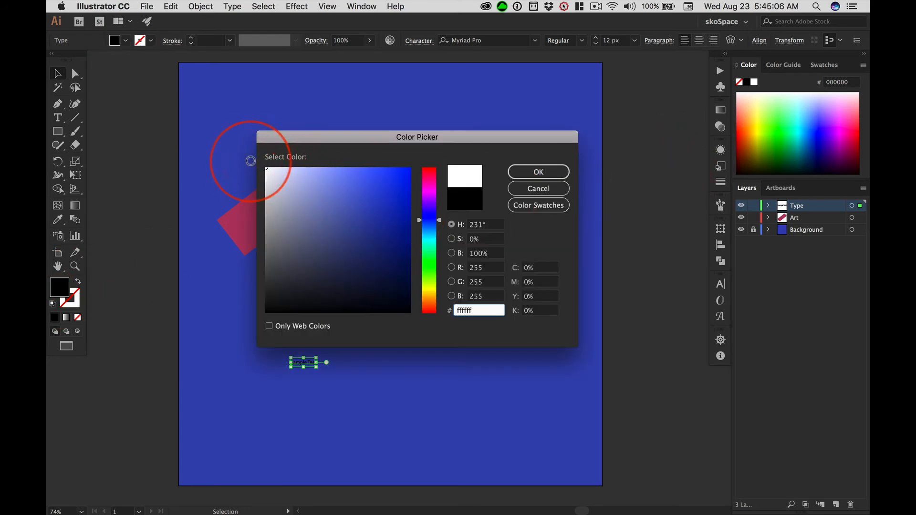
{"action": "left_click", "coordinate": [538, 172]}
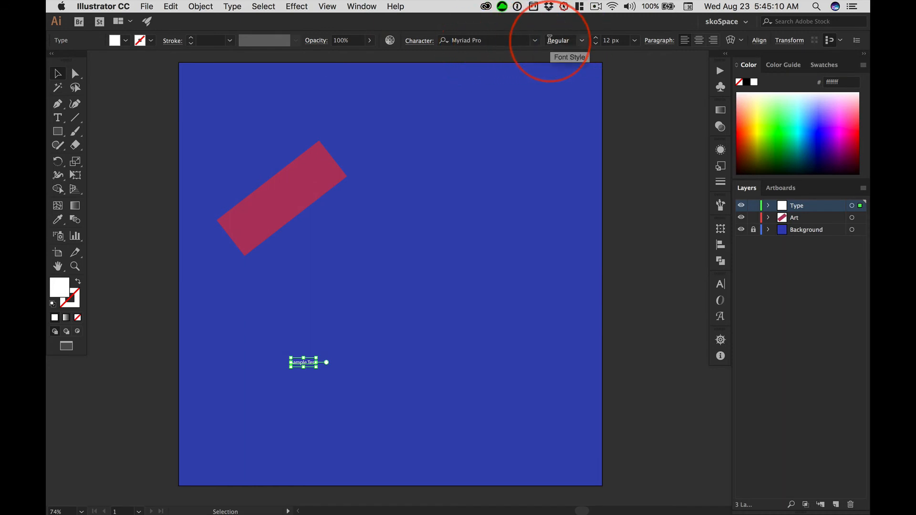
Set the text's font to Mustache and its size to 72 px.
{"action": "left_click", "coordinate": [535, 41]}
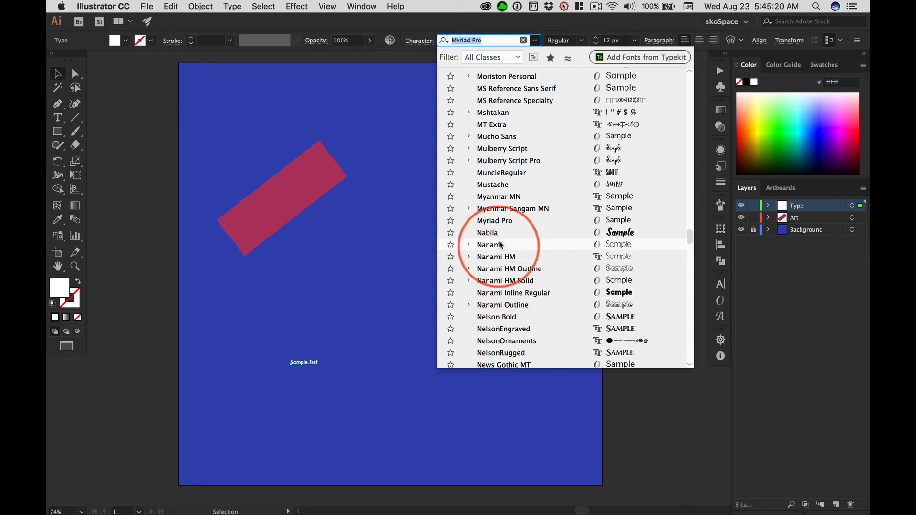
{"action": "left_click", "coordinate": [494, 184]}
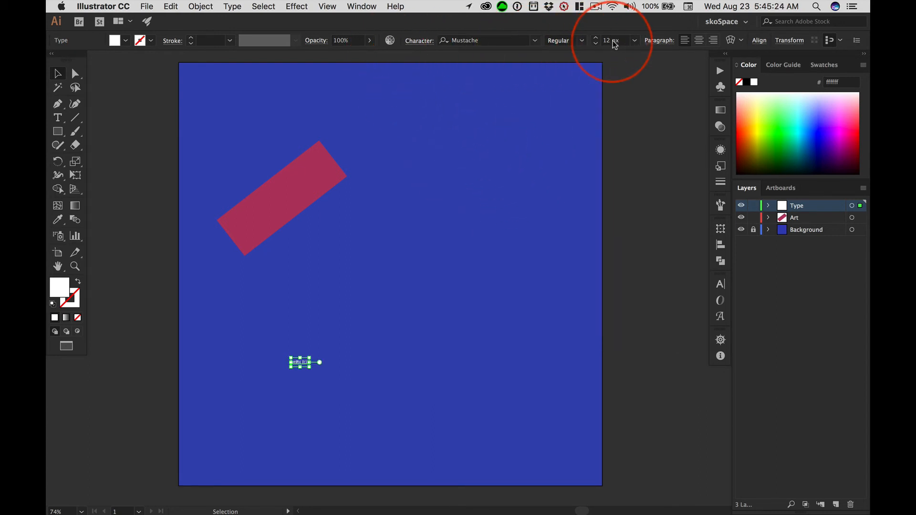
{"action": "left_click", "coordinate": [634, 40]}
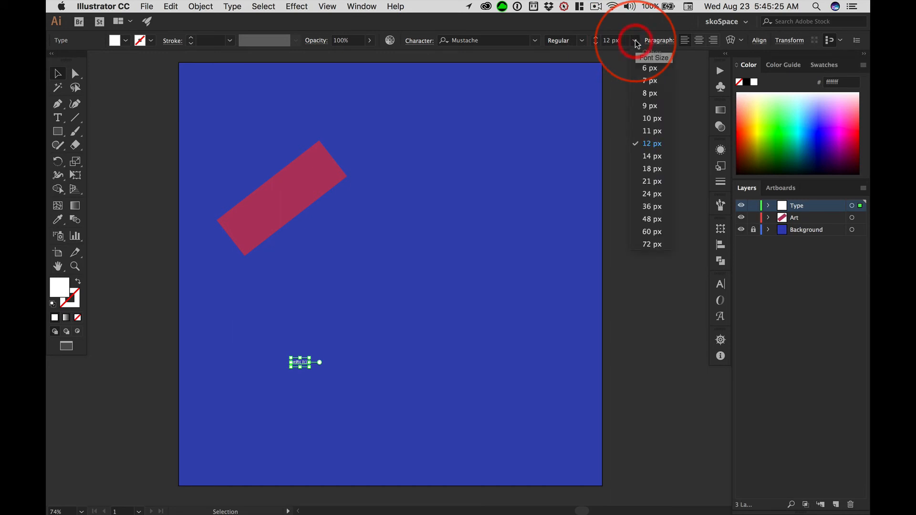
{"action": "left_click", "coordinate": [651, 244]}
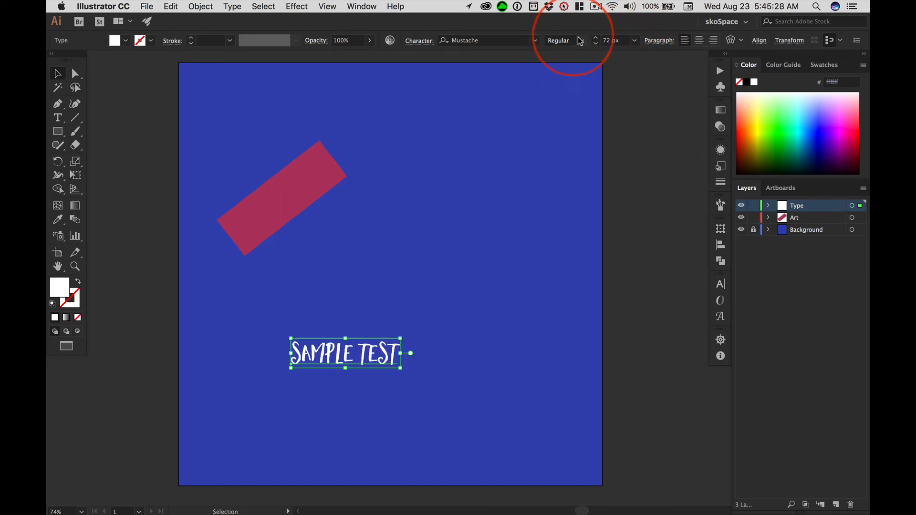
Increase the text's font size to 125 px.
{"action": "left_click", "coordinate": [610, 40]}
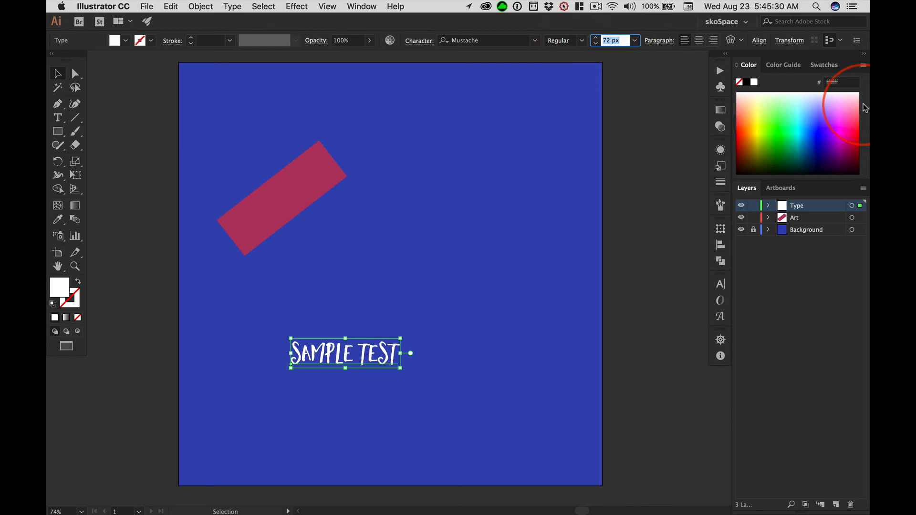
{"action": "type", "text": "125"}
{"action": "key", "text": "Tab"}
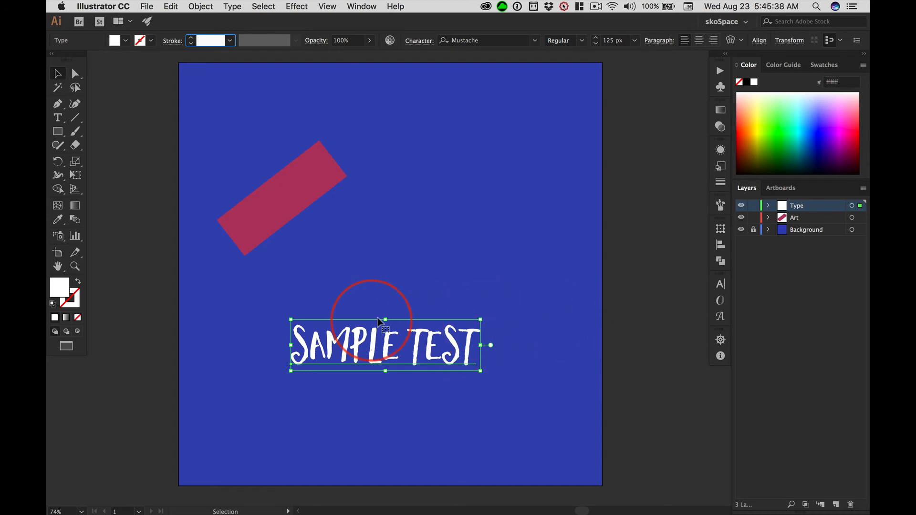
Stretch the text vertically without changing its width, and undo the distortion.
{"action": "left_click_drag", "start_coordinate": [386, 319], "coordinate": [394, 258]}
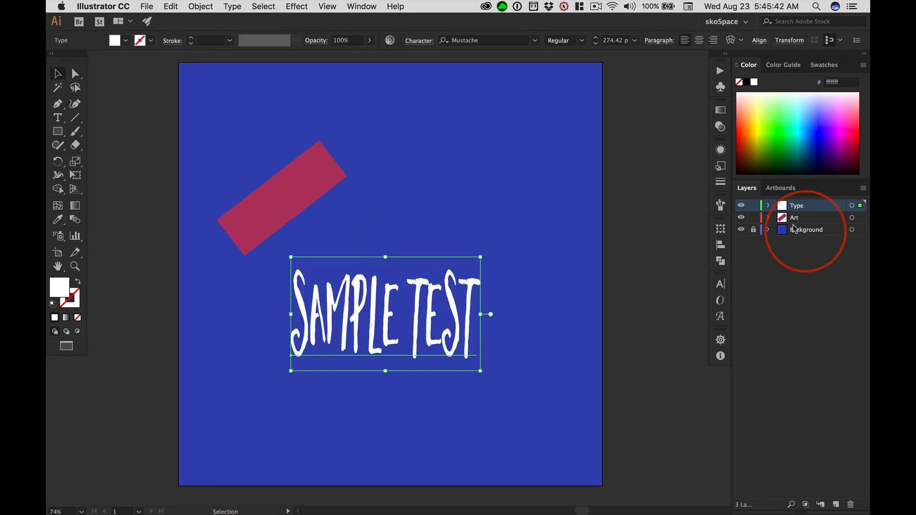
{"action": "key", "text": "super"}
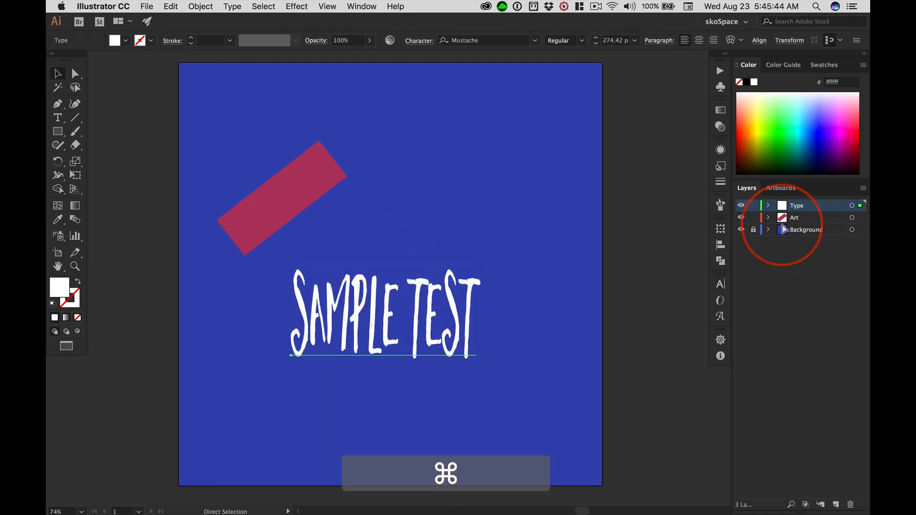
{"action": "key", "text": "super+z"}
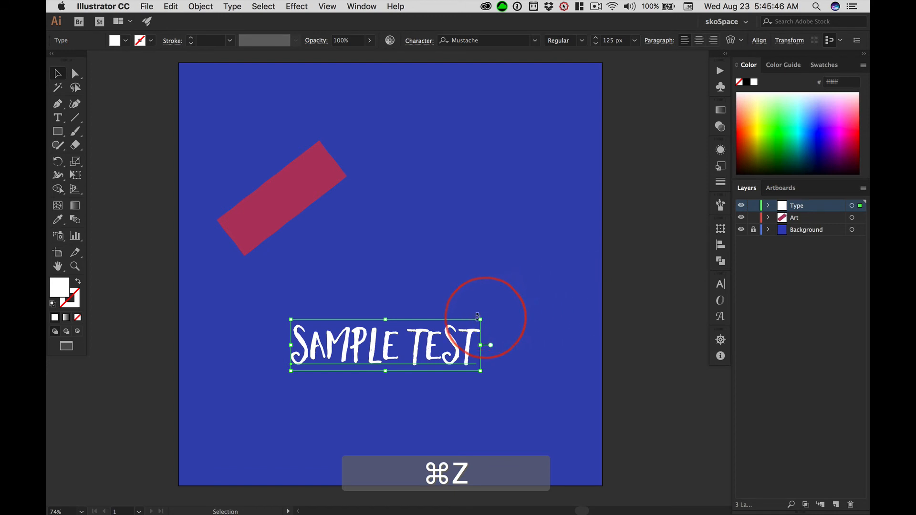
Enlarge the text proportionally to about 170 px near the artboard's lower-right corner and lock the Type layer.
{"action": "left_click_drag", "start_coordinate": [481, 318], "coordinate": [550, 219]}
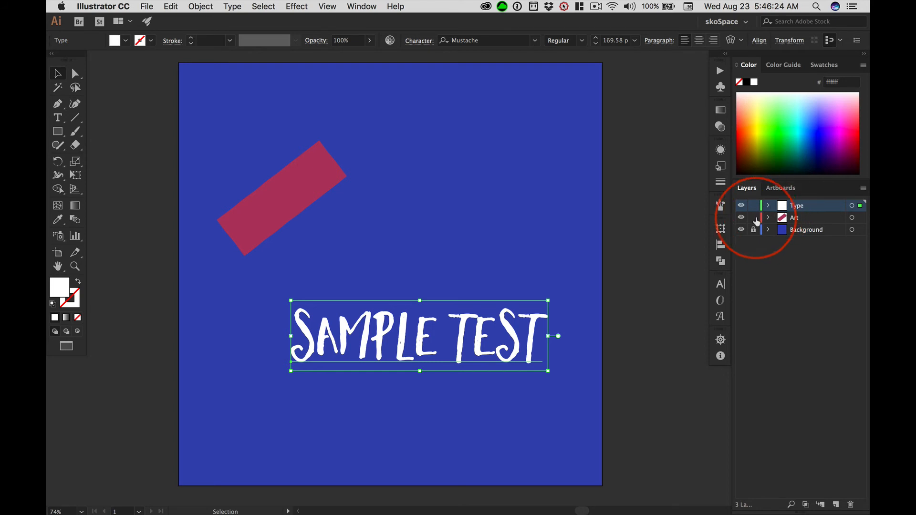
{"action": "left_click_drag", "start_coordinate": [402, 338], "coordinate": [423, 433]}
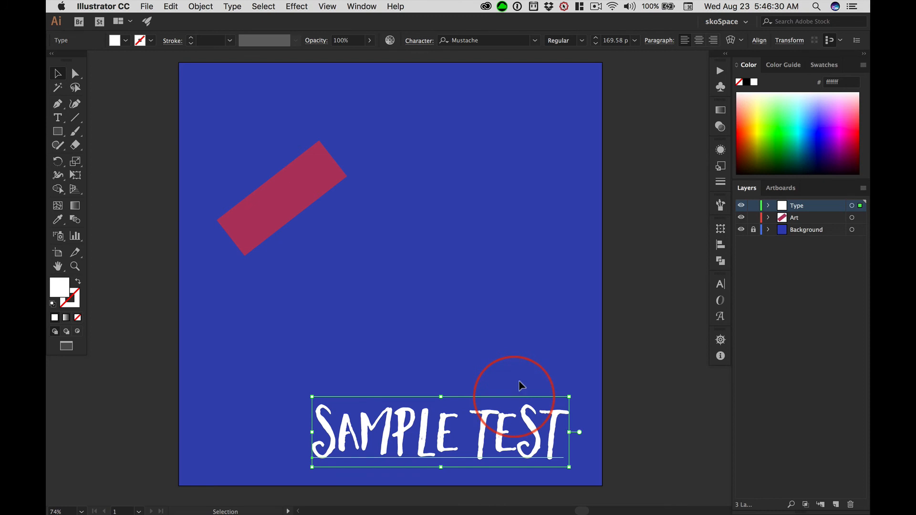
{"action": "left_click", "coordinate": [753, 205]}
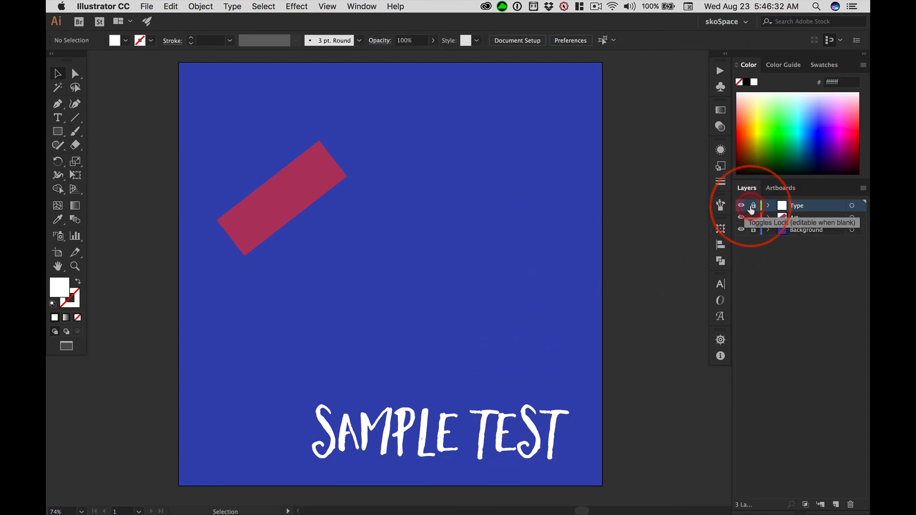
Duplicate the pink bar parallel to the original, offset about 76 px right and 98 px down with a narrow gap.
{"action": "left_click", "coordinate": [292, 180]}
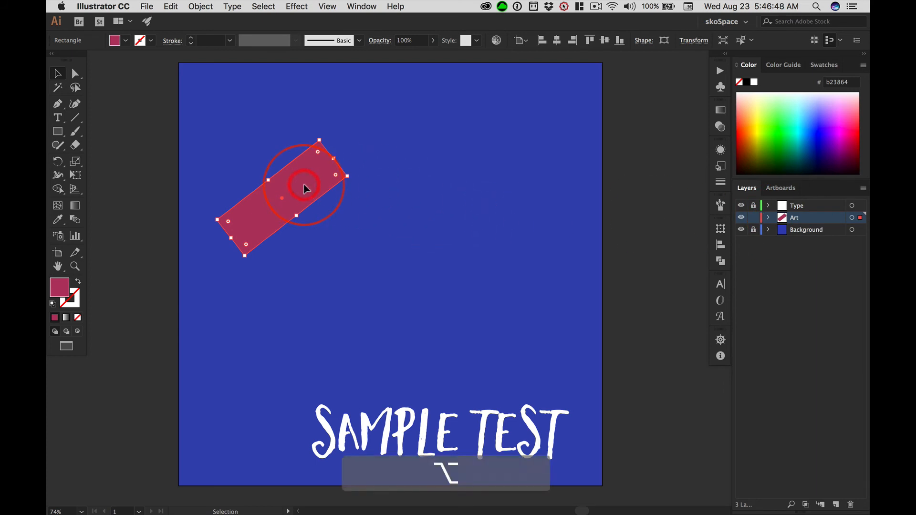
{"action": "left_click_drag", "start_coordinate": [305, 189], "coordinate": [338, 231]}
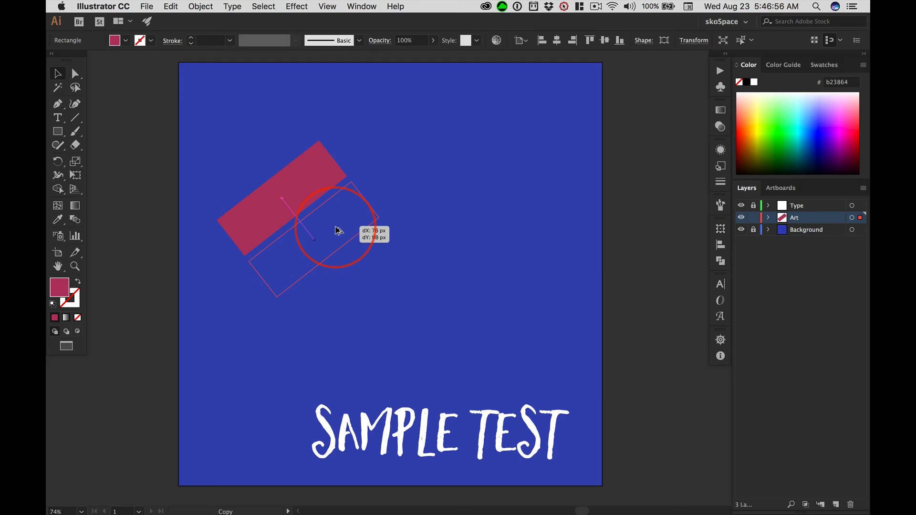
{"action": "left_click_drag", "start_coordinate": [338, 230], "coordinate": [337, 231]}
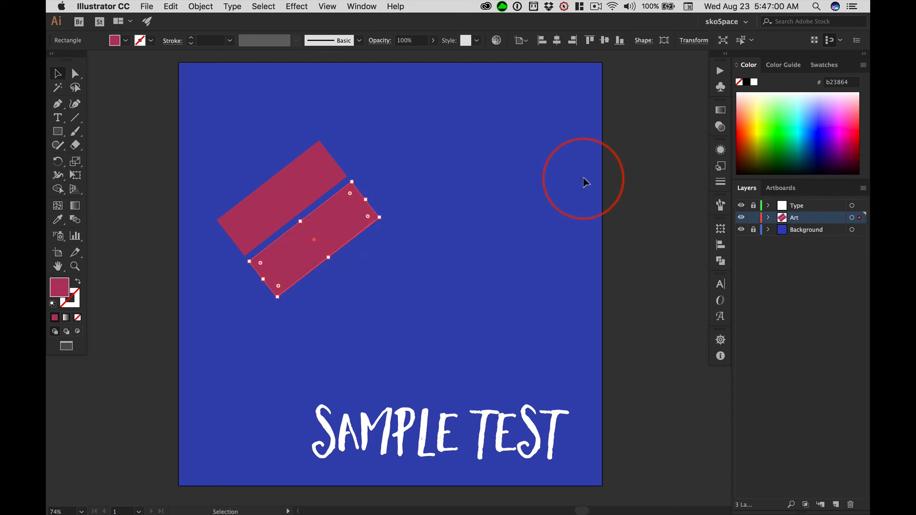
Repeat the bar duplication five times to form a diagonal row of seven pink bars, and deselect the last copy.
{"action": "key", "text": "super"}
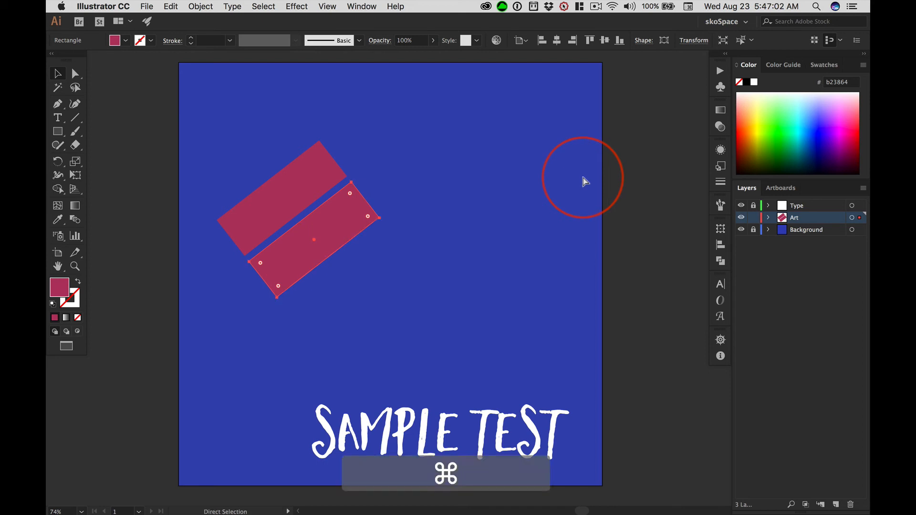
{"action": "key", "text": "super+d"}
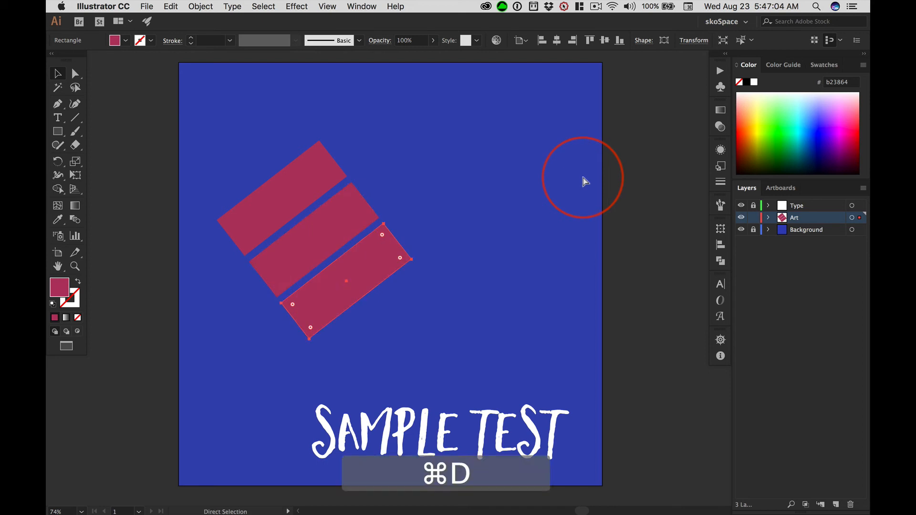
{"action": "key", "text": "super+d"}
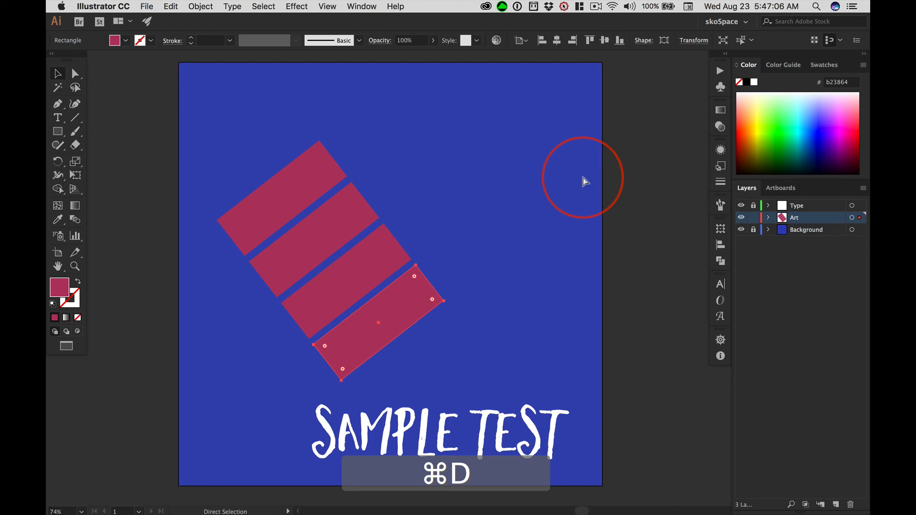
{"action": "key", "text": "super+d"}
{"action": "key", "text": "super+d"}
{"action": "key", "text": "super+d"}
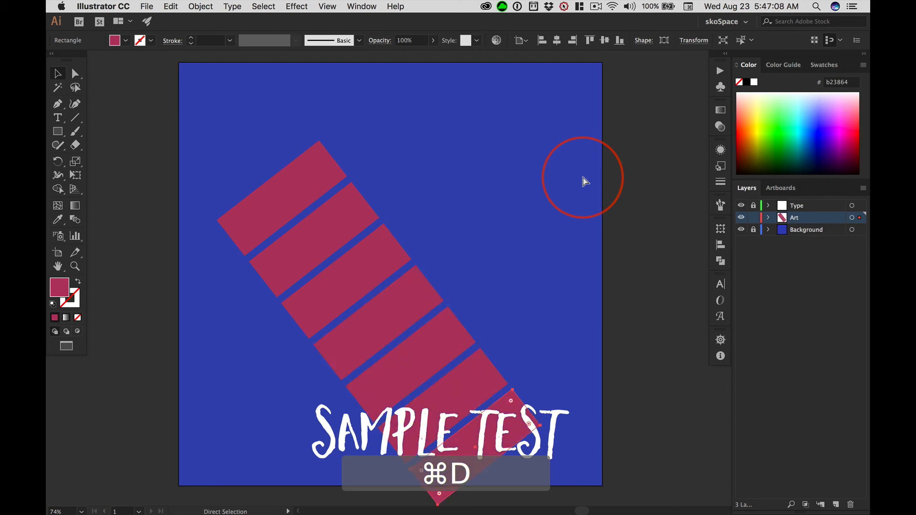
{"action": "left_click", "coordinate": [59, 74]}
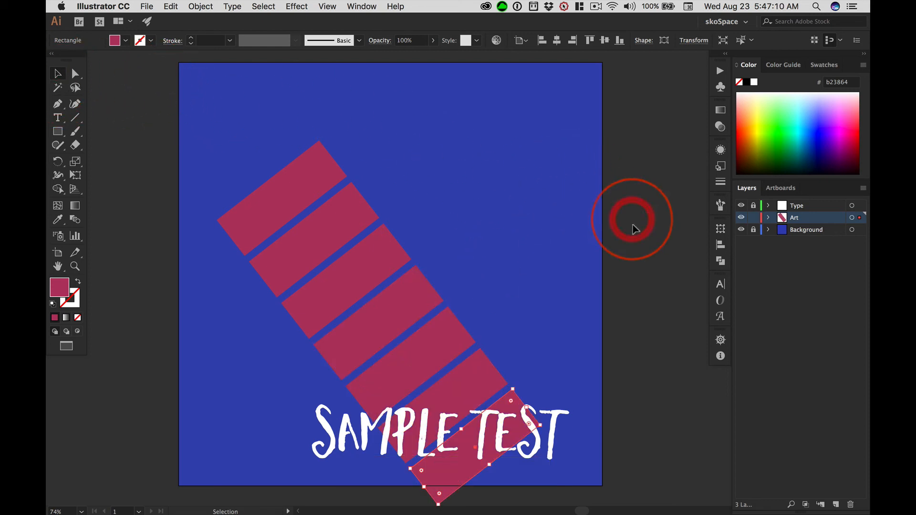
{"action": "left_click", "coordinate": [586, 275]}
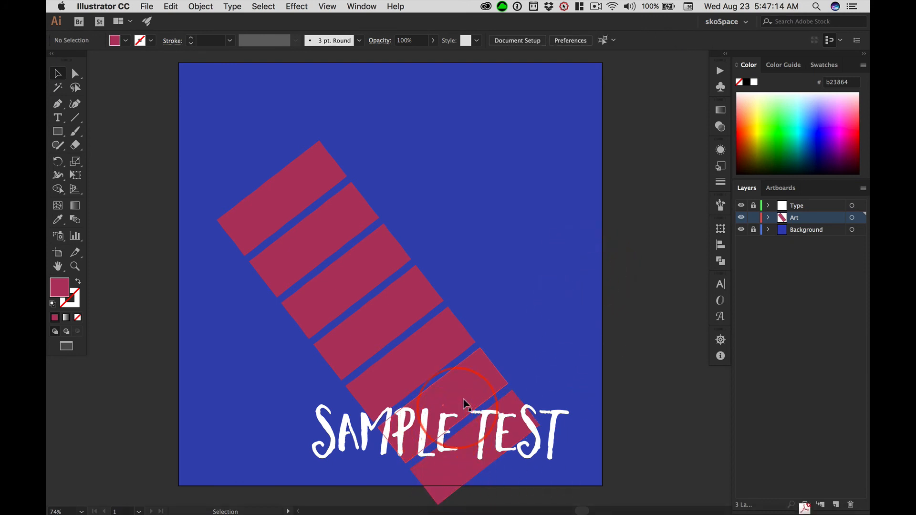
Reorder the layers so Type sits beneath Art, and undo the reordering.
{"action": "left_click", "coordinate": [803, 208]}
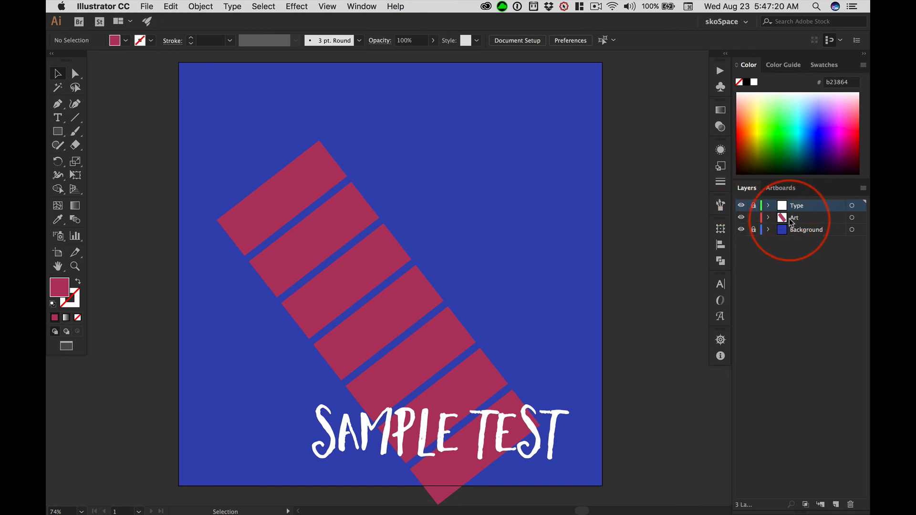
{"action": "left_click_drag", "start_coordinate": [791, 222], "coordinate": [781, 228]}
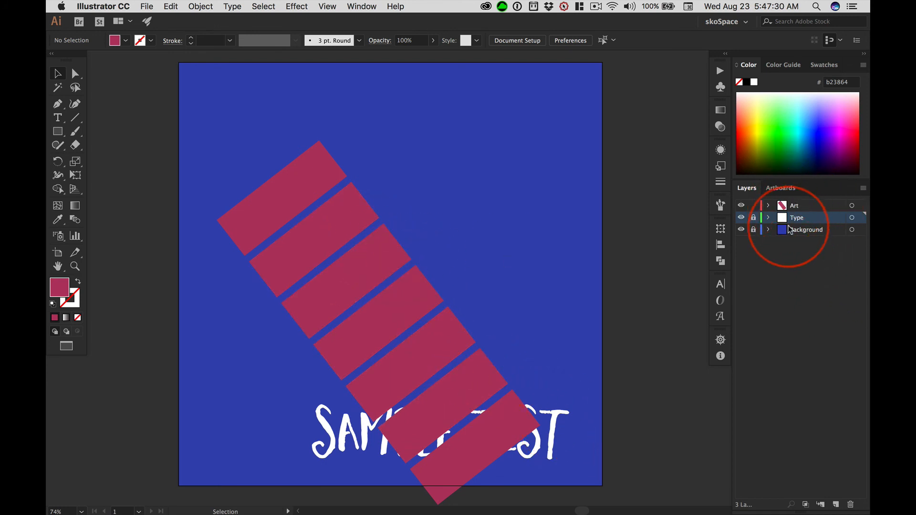
{"action": "key", "text": "super+z"}
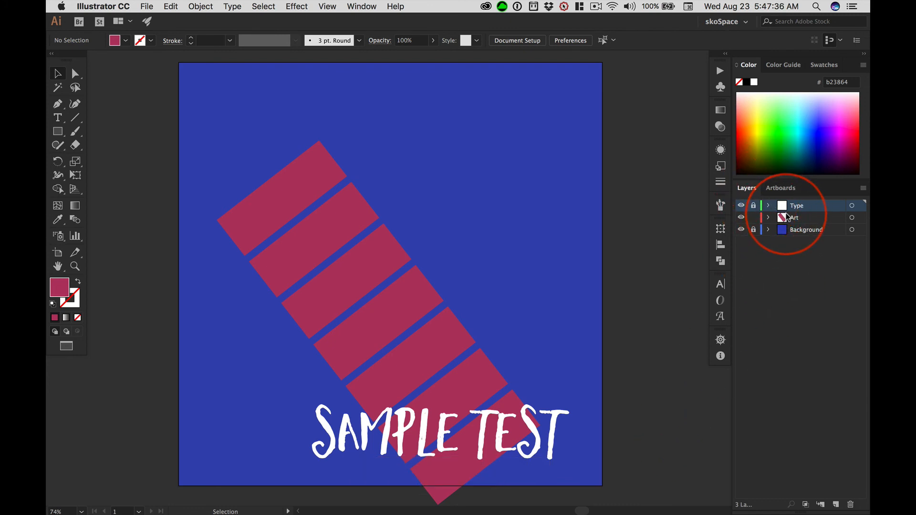
Unlock the Type layer, select all the pink bars together with the text, and clear the selection.
{"action": "left_click", "coordinate": [753, 205]}
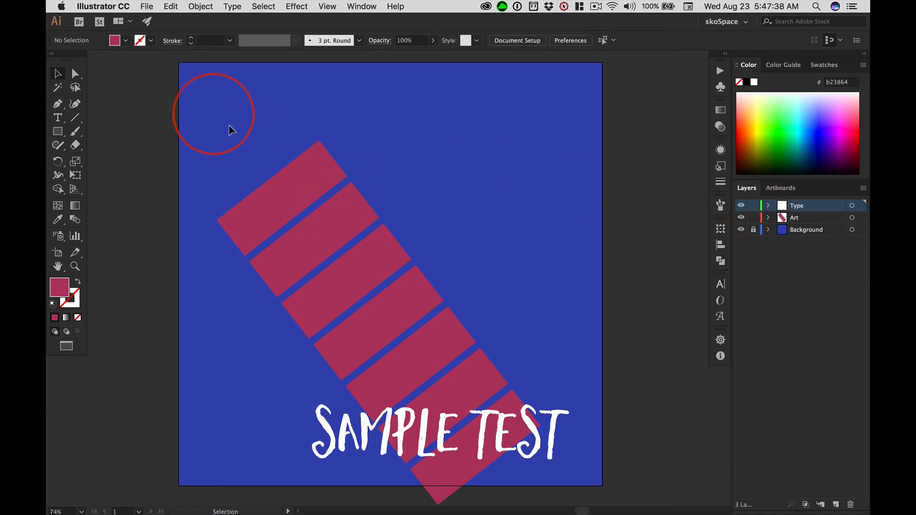
{"action": "left_click_drag", "start_coordinate": [312, 151], "coordinate": [561, 459]}
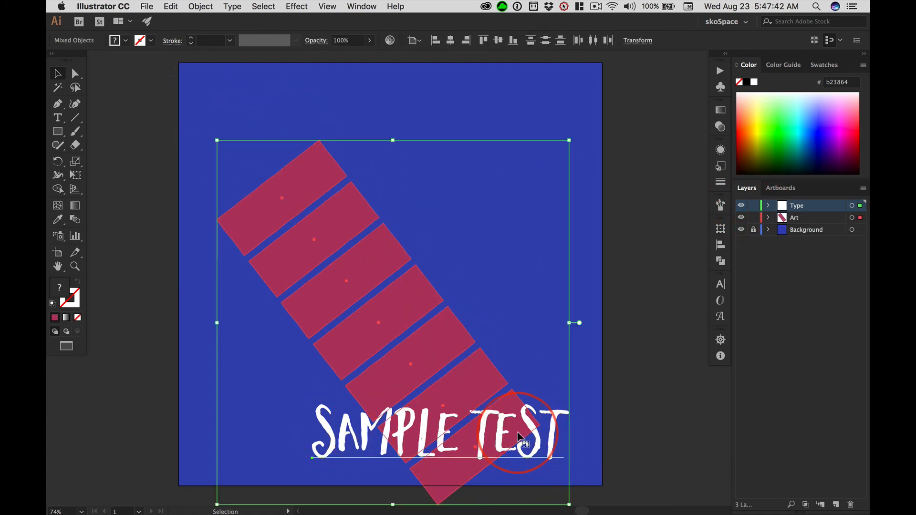
{"action": "left_click", "coordinate": [668, 292]}
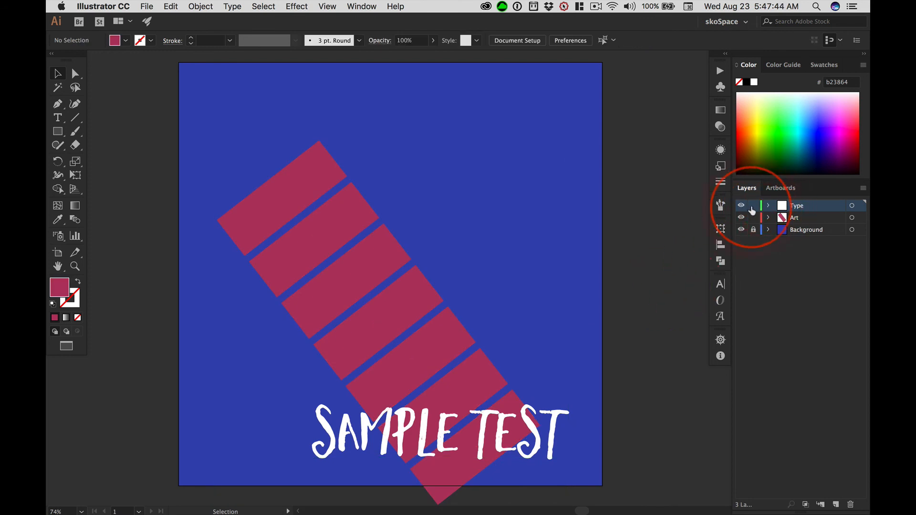
Lock the Type layer, select all seven pink bars, and move them up so the row fits inside the artboard.
{"action": "left_click", "coordinate": [753, 206]}
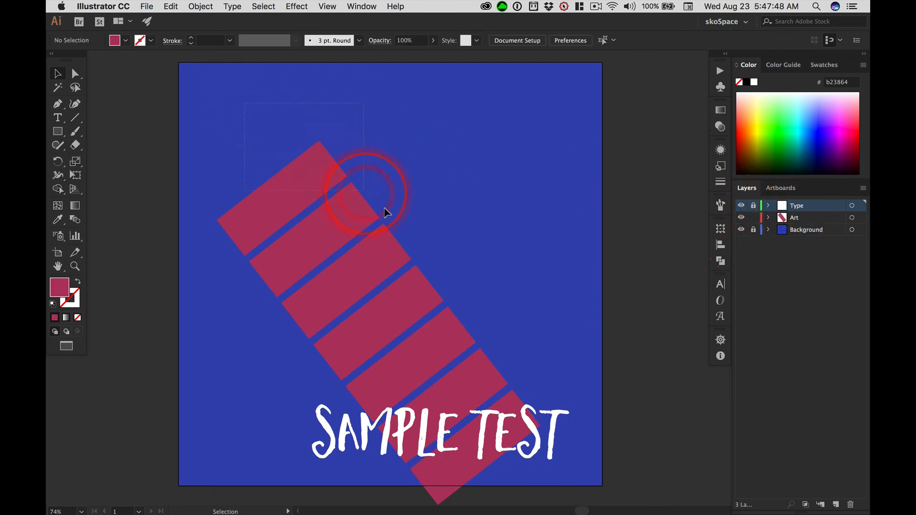
{"action": "left_click", "coordinate": [515, 396]}
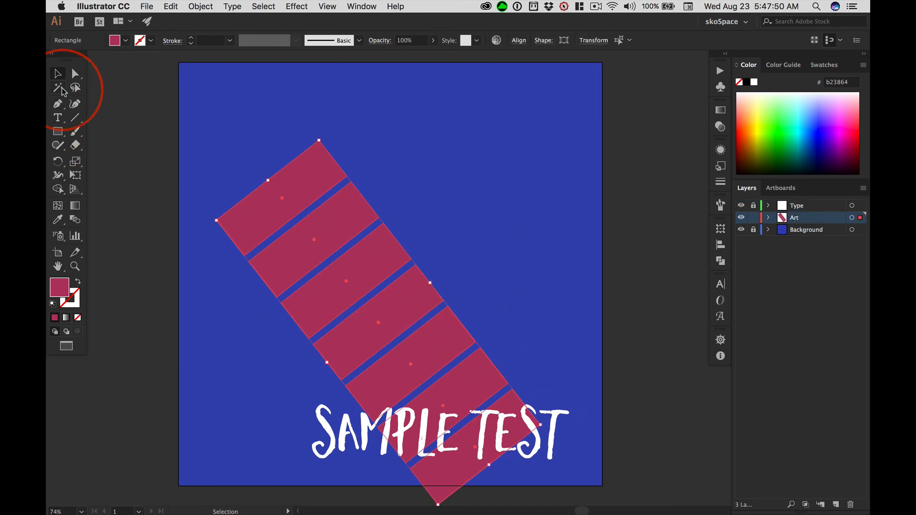
{"action": "left_click_drag", "start_coordinate": [306, 185], "coordinate": [299, 124]}
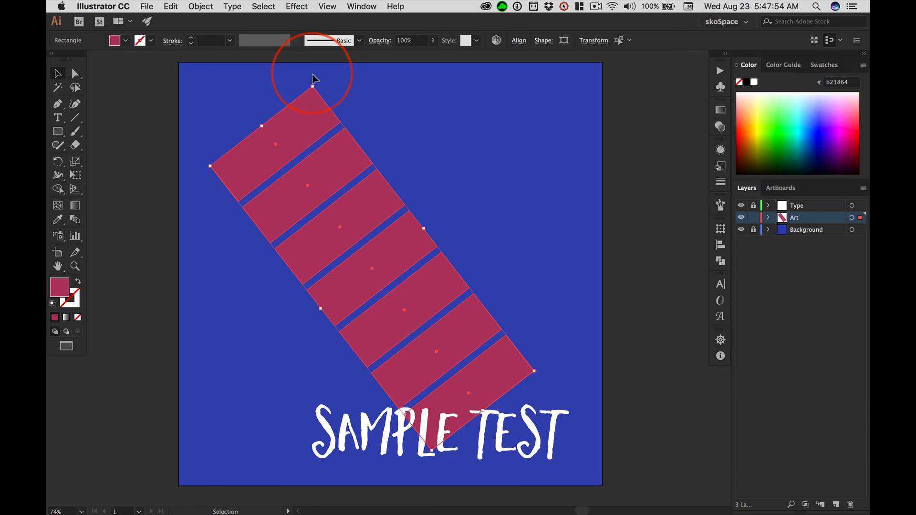
Rotate the selected pink bars into an upright column and move it near the artboard's left edge.
{"action": "key", "text": "shift"}
{"action": "left_click_drag", "start_coordinate": [316, 79], "coordinate": [439, 105]}
{"action": "left_click_drag", "start_coordinate": [337, 109], "coordinate": [227, 97]}
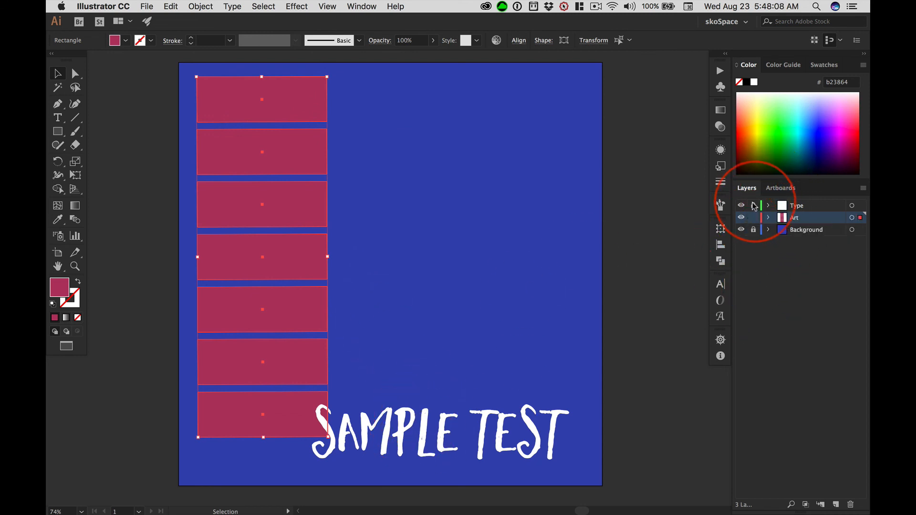
Unlock the Type layer, move the SAMPLE TEST text up and right so it clears the bar column, and deselect it.
{"action": "left_click_drag", "start_coordinate": [489, 422], "coordinate": [513, 376]}
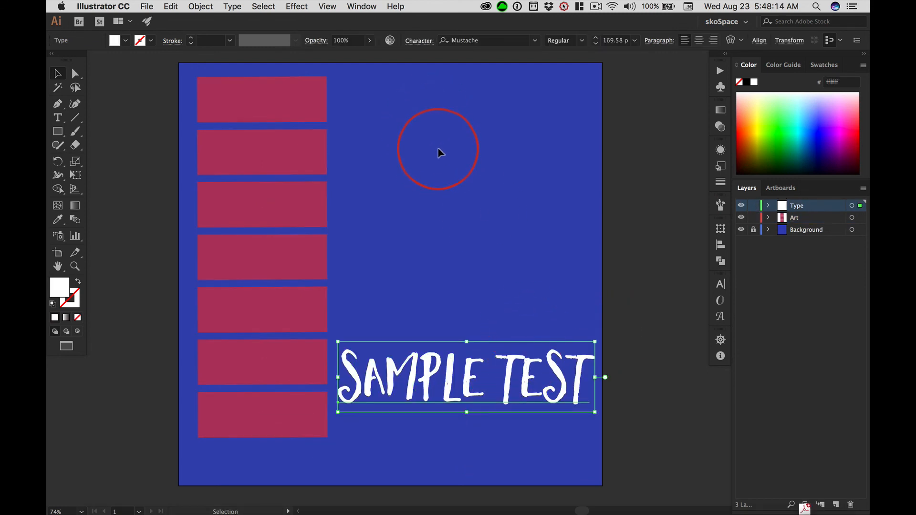
{"action": "left_click", "coordinate": [552, 203]}
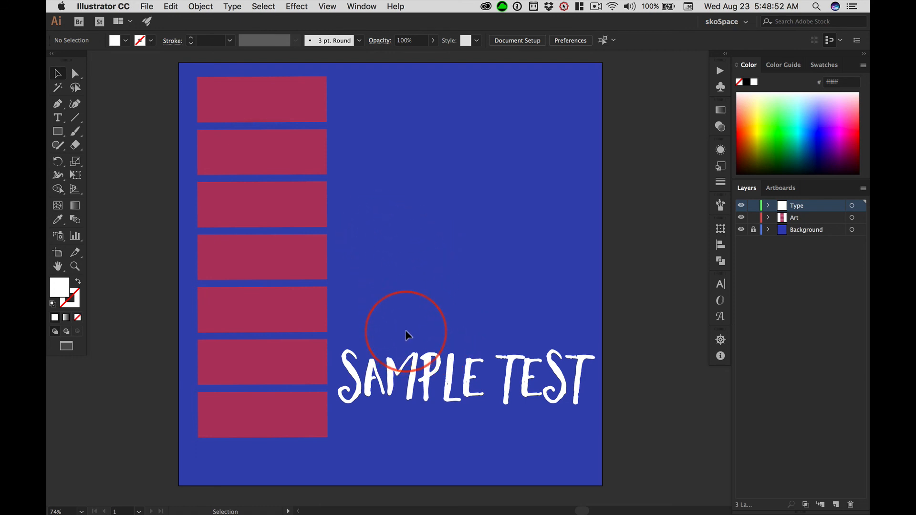
Bring up the perspective grid with the Perspective Grid tool and hide the grid again.
{"action": "left_click", "coordinate": [75, 189]}
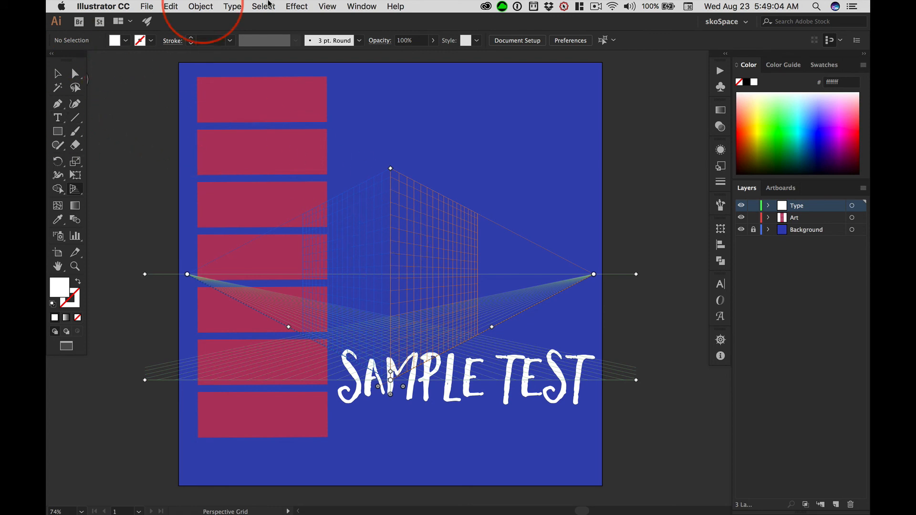
{"action": "left_click", "coordinate": [328, 6]}
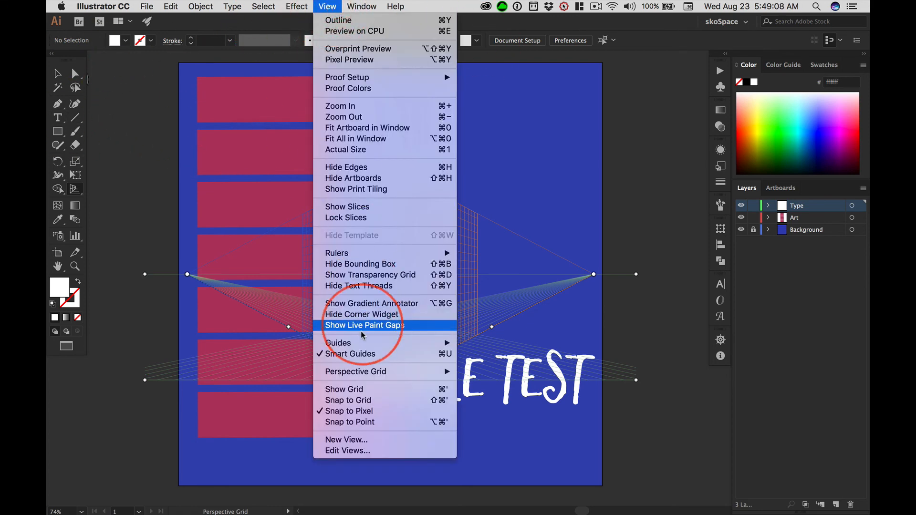
{"action": "mouse_move", "coordinate": [355, 373]}
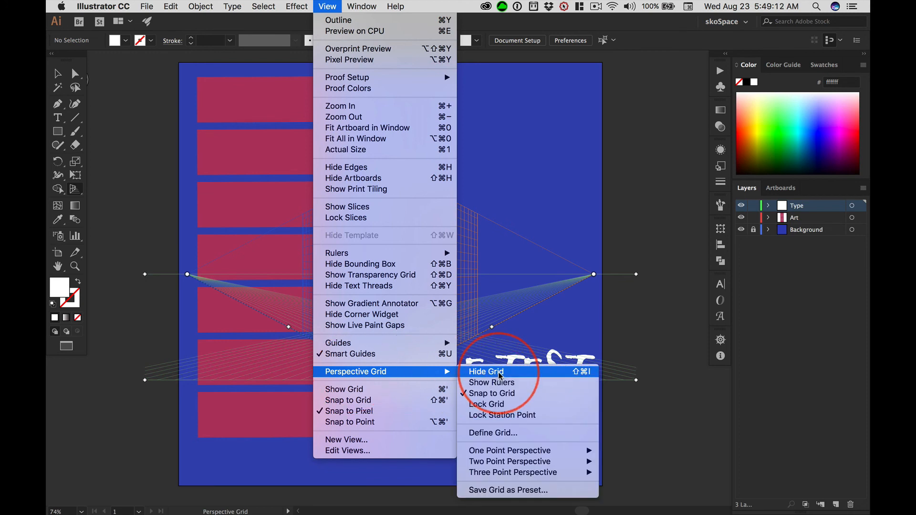
{"action": "left_click", "coordinate": [583, 373]}
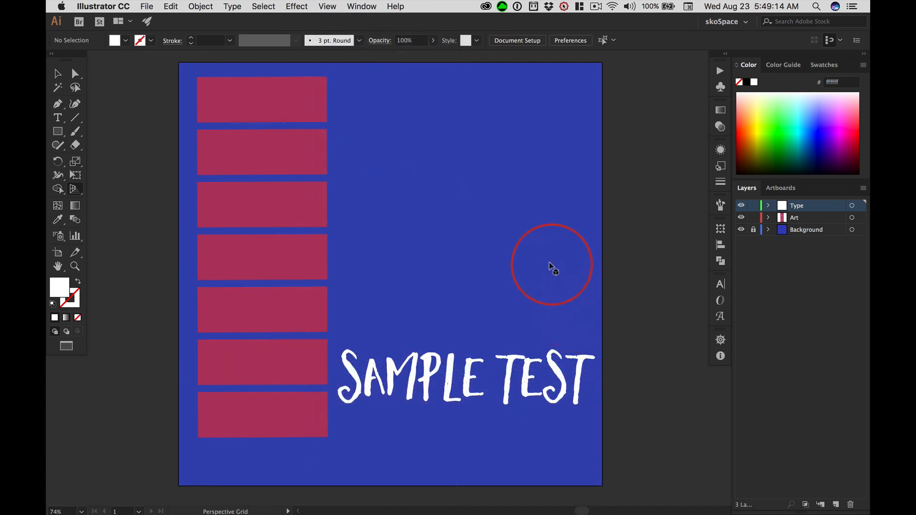